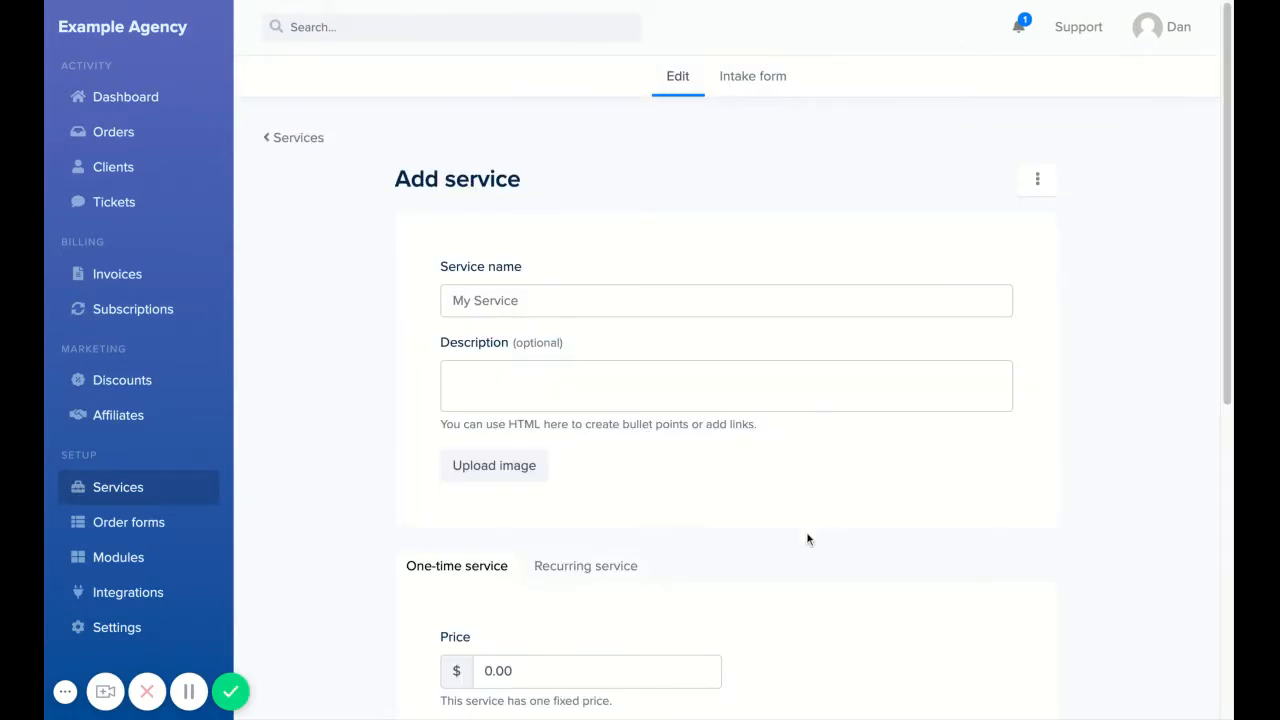
Name the service "Blog Article" and enter the description "250 words of researched blog content"
scroll(806, 531, "down", 3)
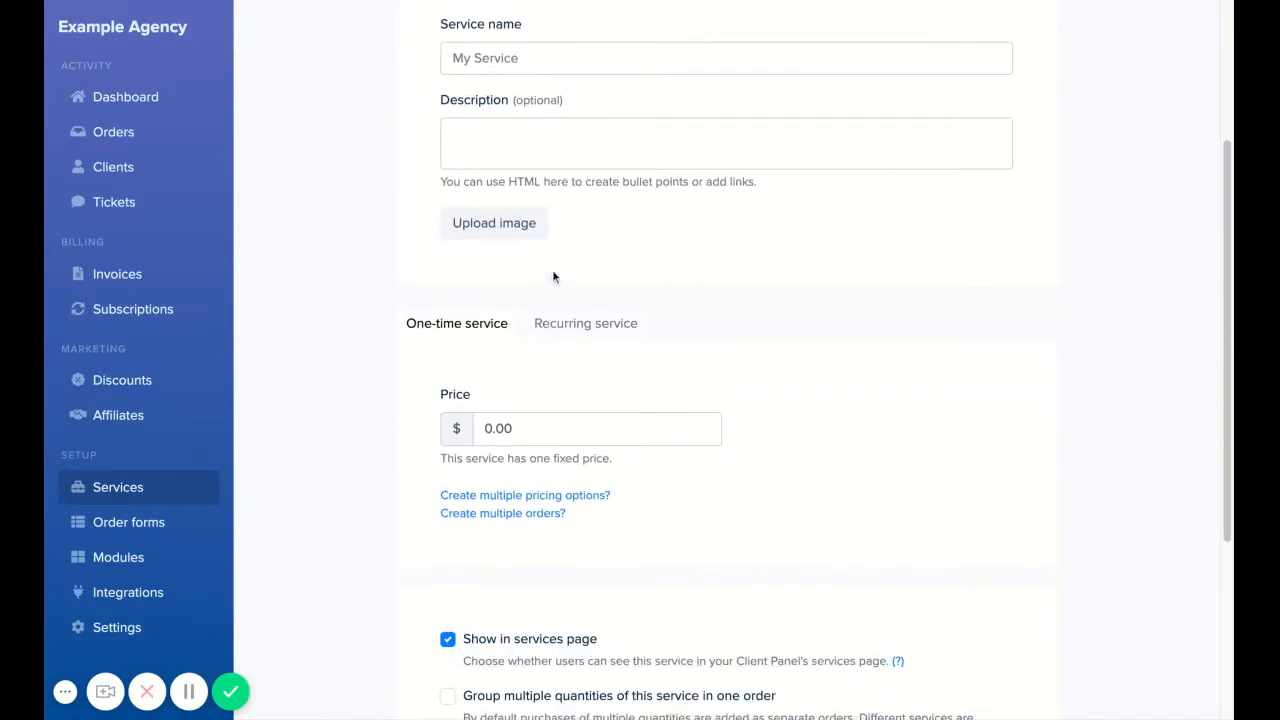
scroll(778, 369, "up", 3)
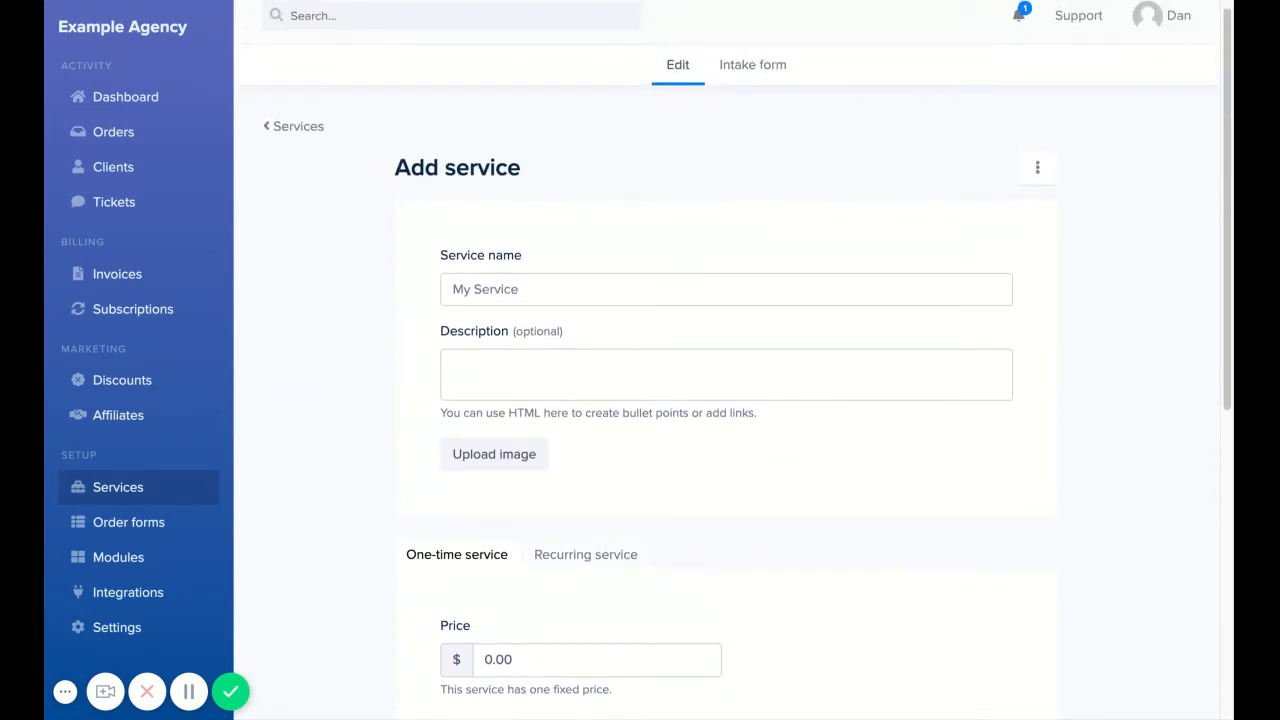
left_click(523, 291)
type("Blog Article")
left_click(583, 366)
type("250 words of researched blog content")
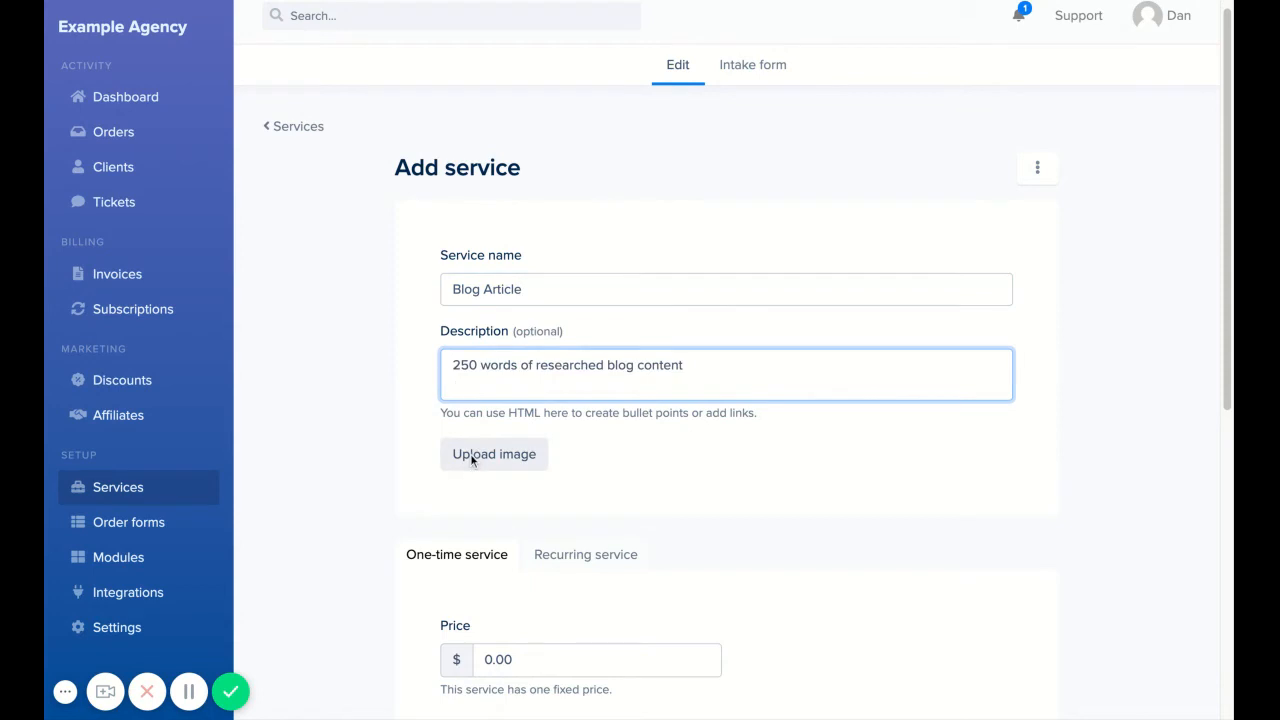
left_click(724, 470)
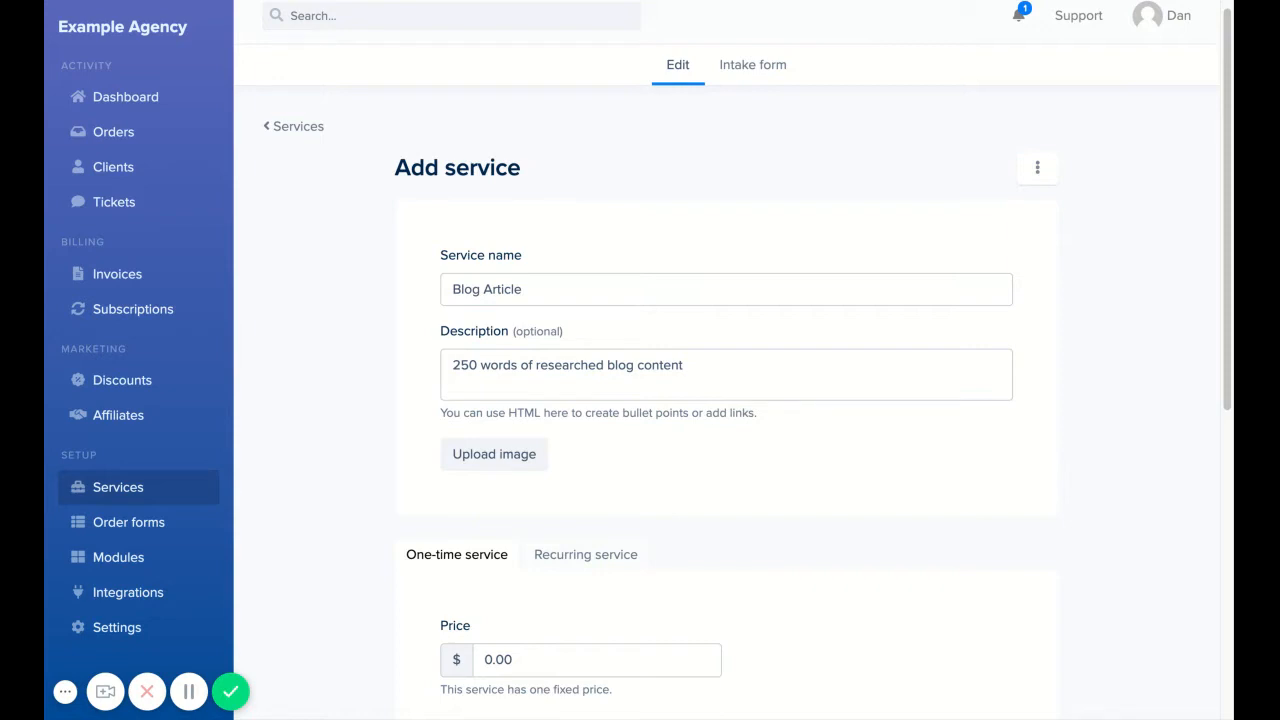
Set the one-time price of the Blog Article service to $199
scroll(689, 451, "down", 3)
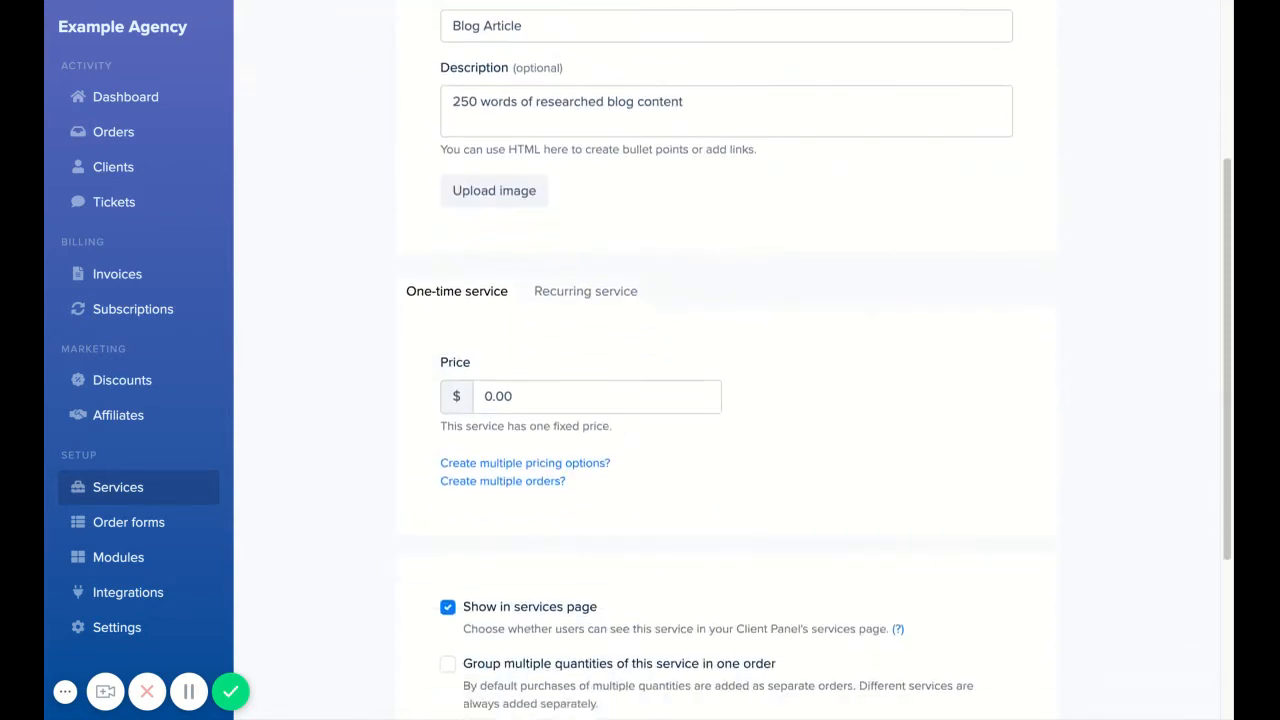
left_click(586, 391)
type("199")
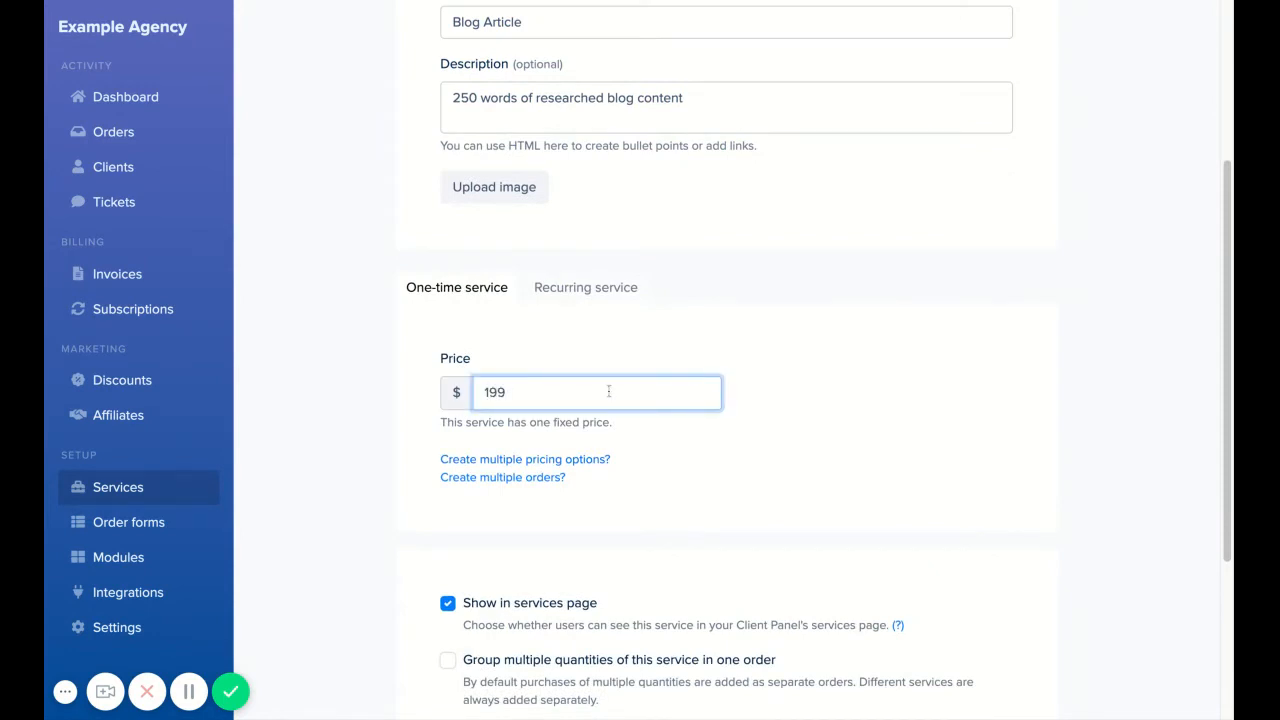
left_click(847, 405)
Check the team member assignment option, switch it back off, and save the Blog Article service
scroll(847, 405, "down", 3)
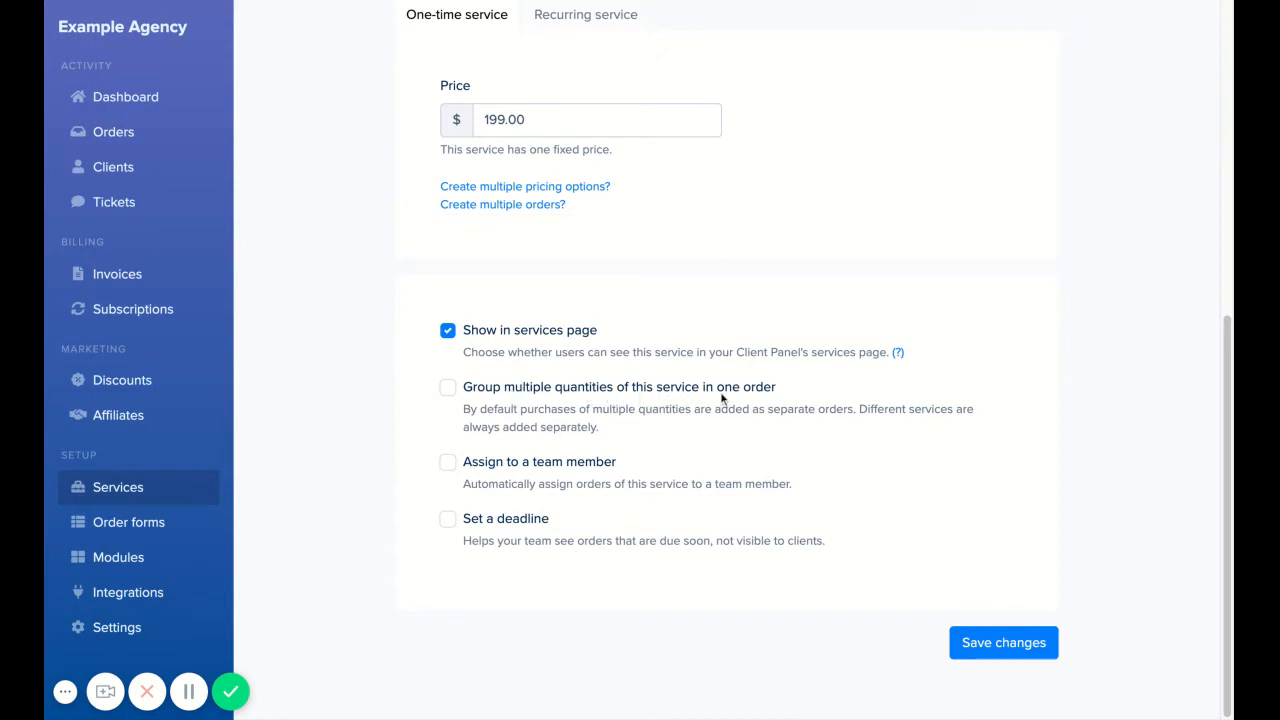
scroll(722, 397, "up", 2)
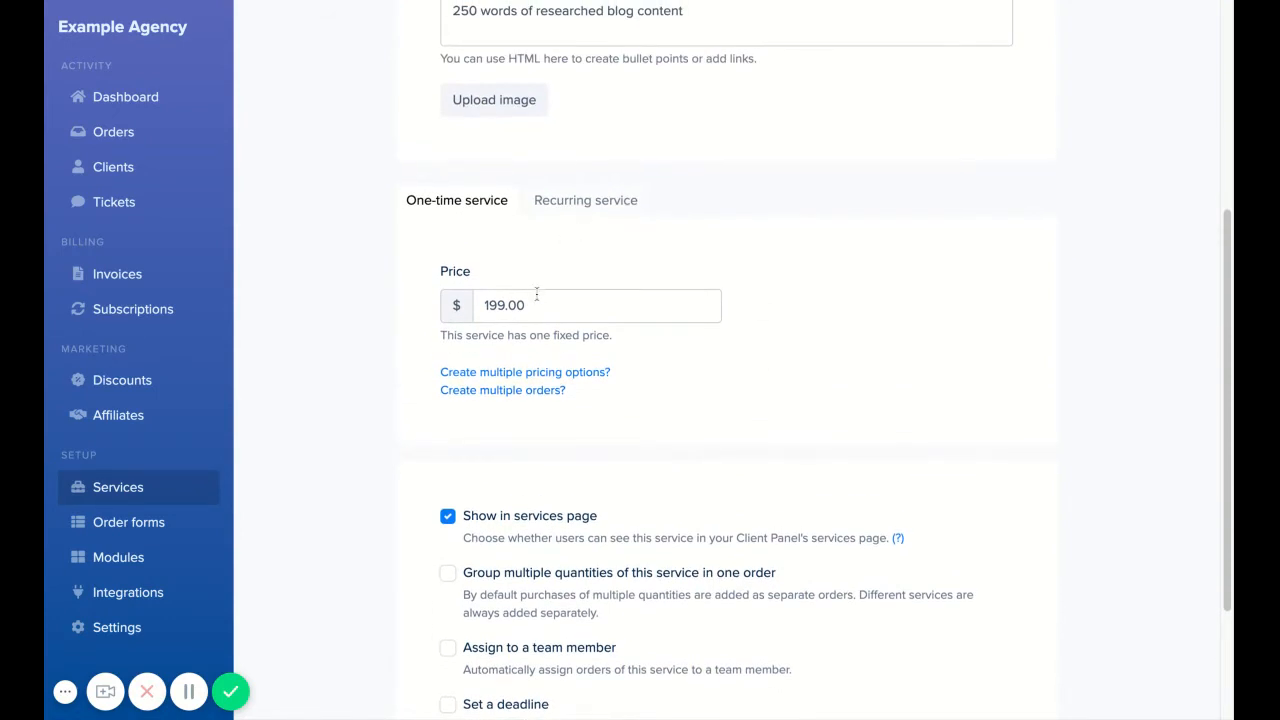
scroll(829, 520, "down", 2)
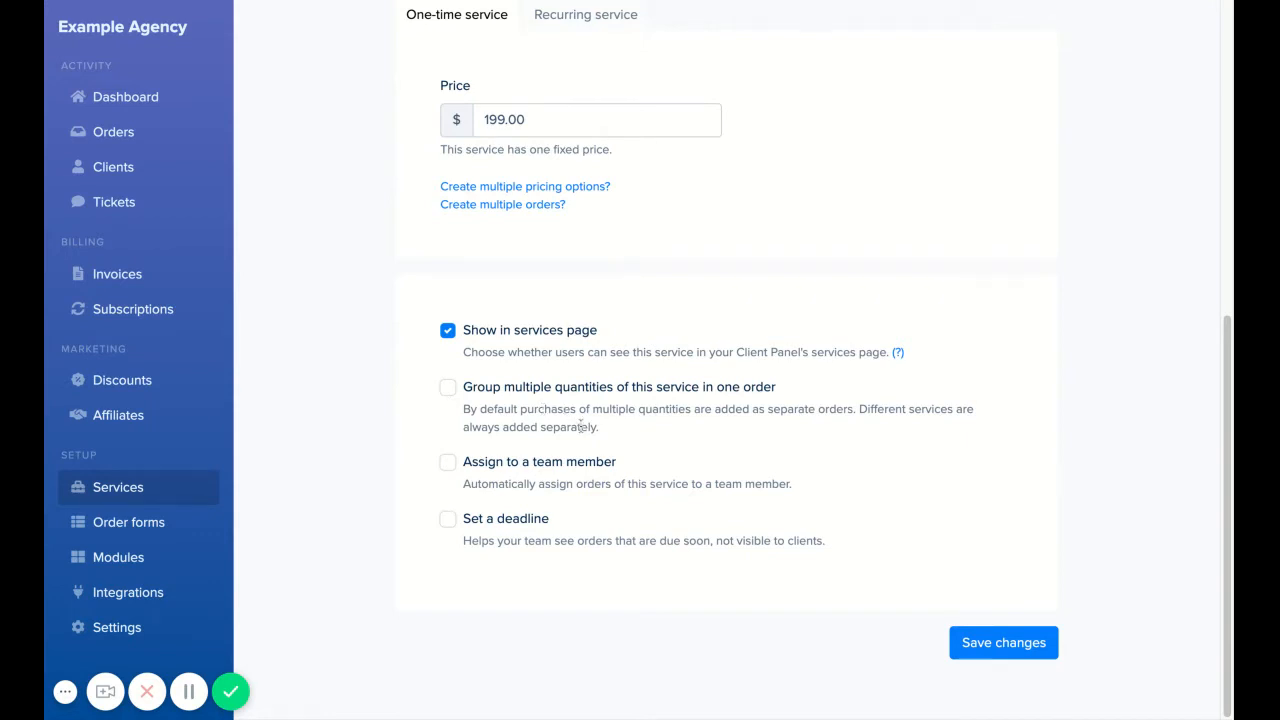
left_click(447, 465)
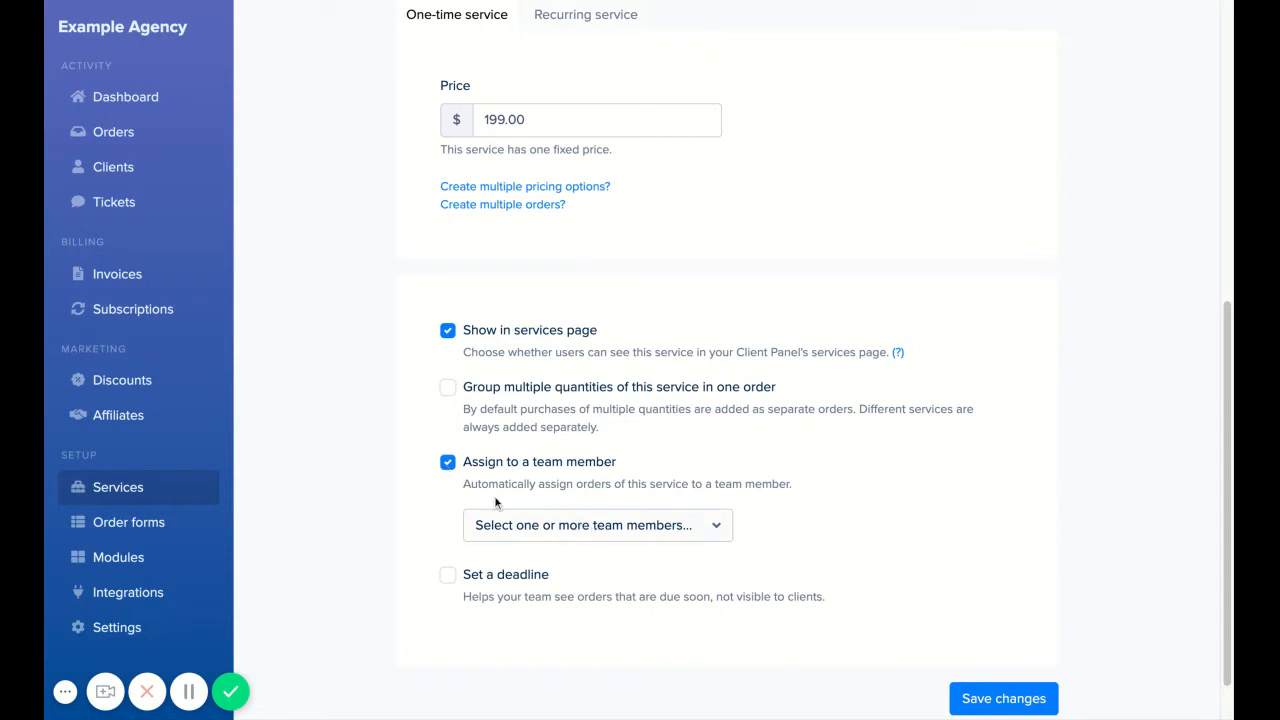
left_click(448, 464)
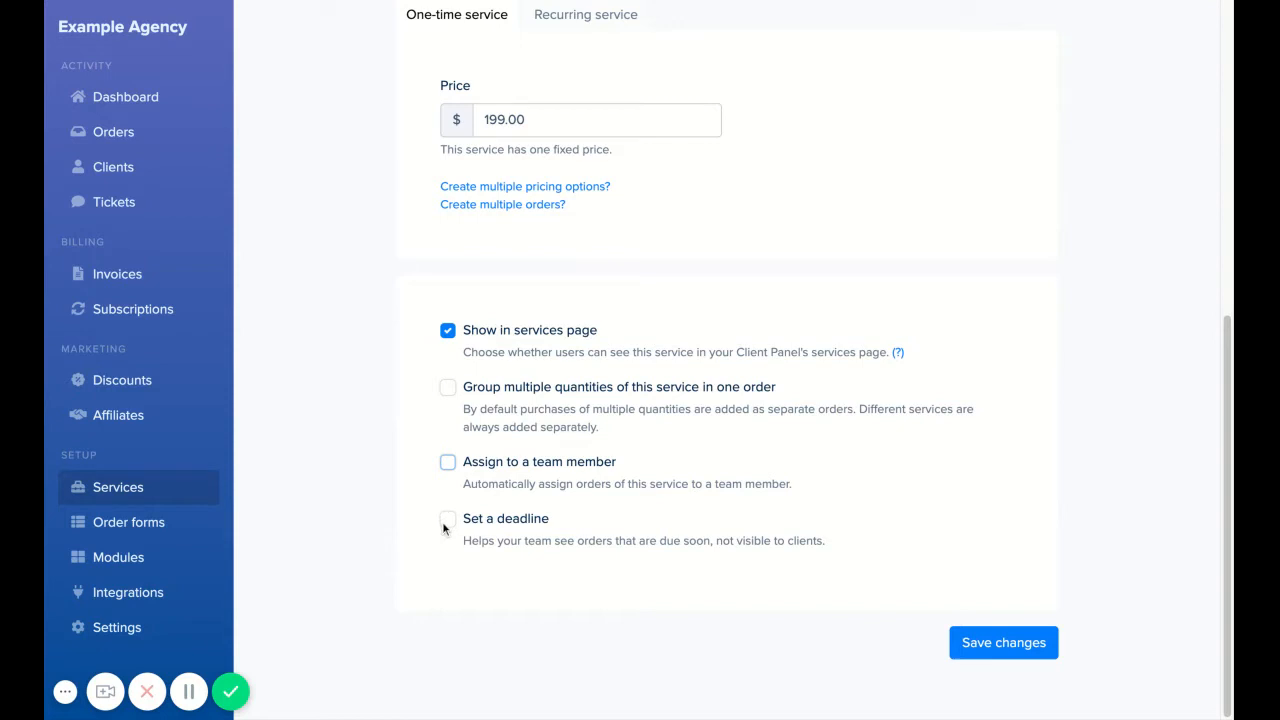
left_click(1004, 642)
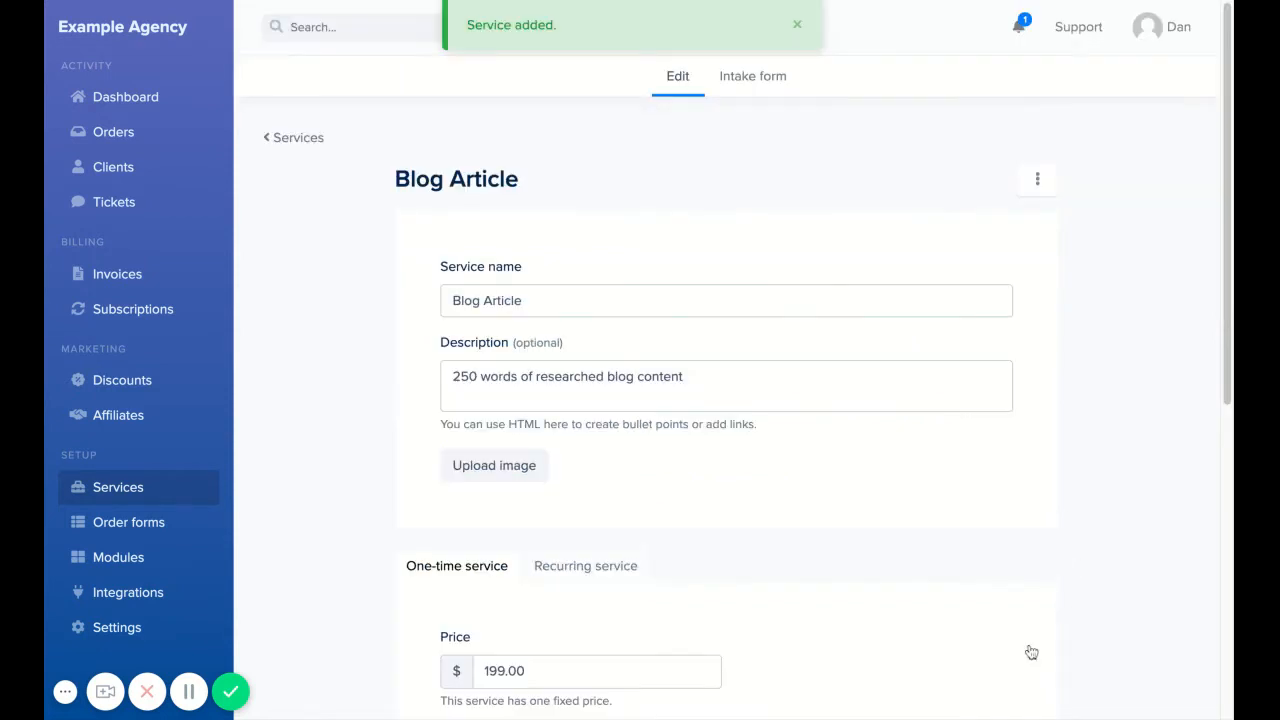
Return to the services list and start another service named "Monthly Blog Articles"
left_click(298, 137)
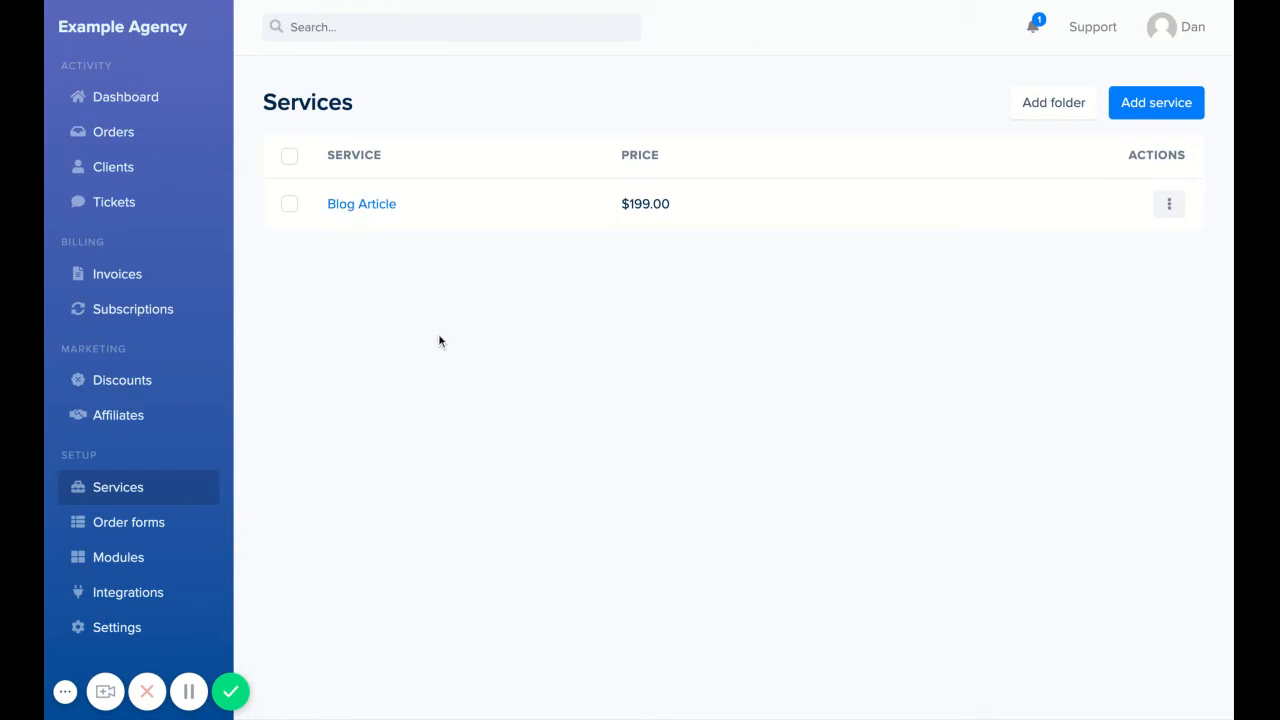
left_click(1169, 103)
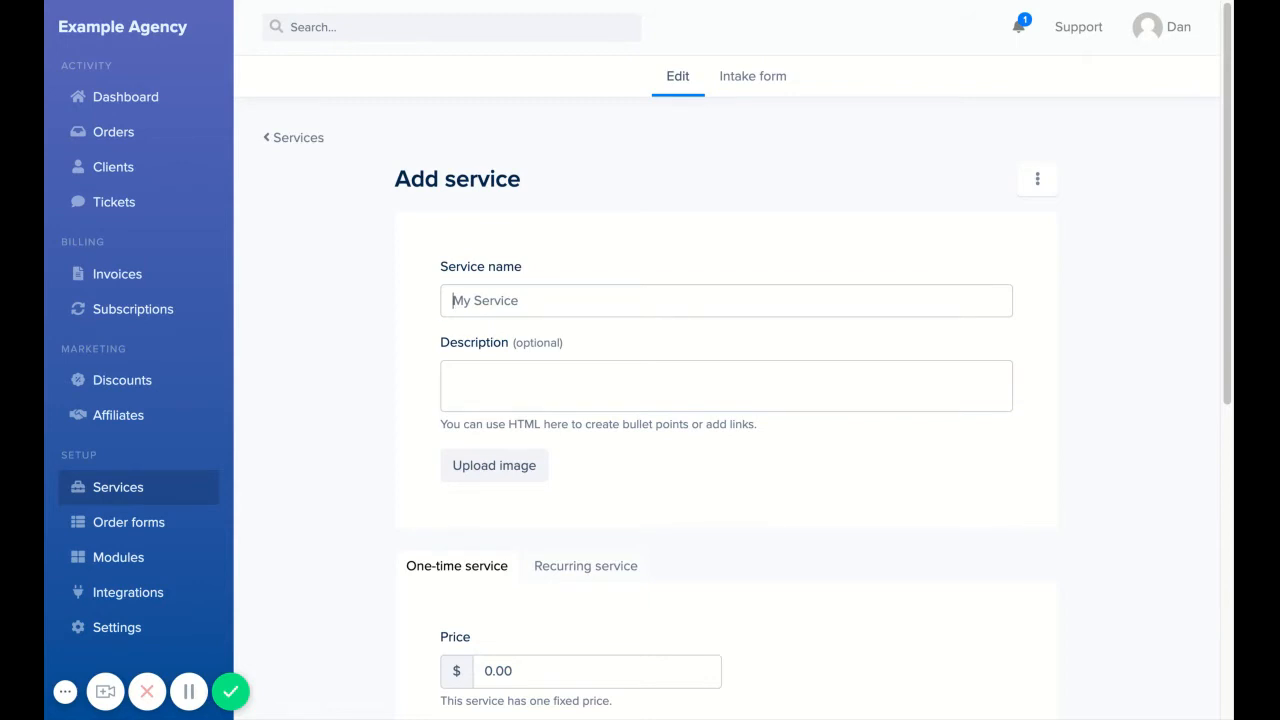
type("Monthly Blog Articles")
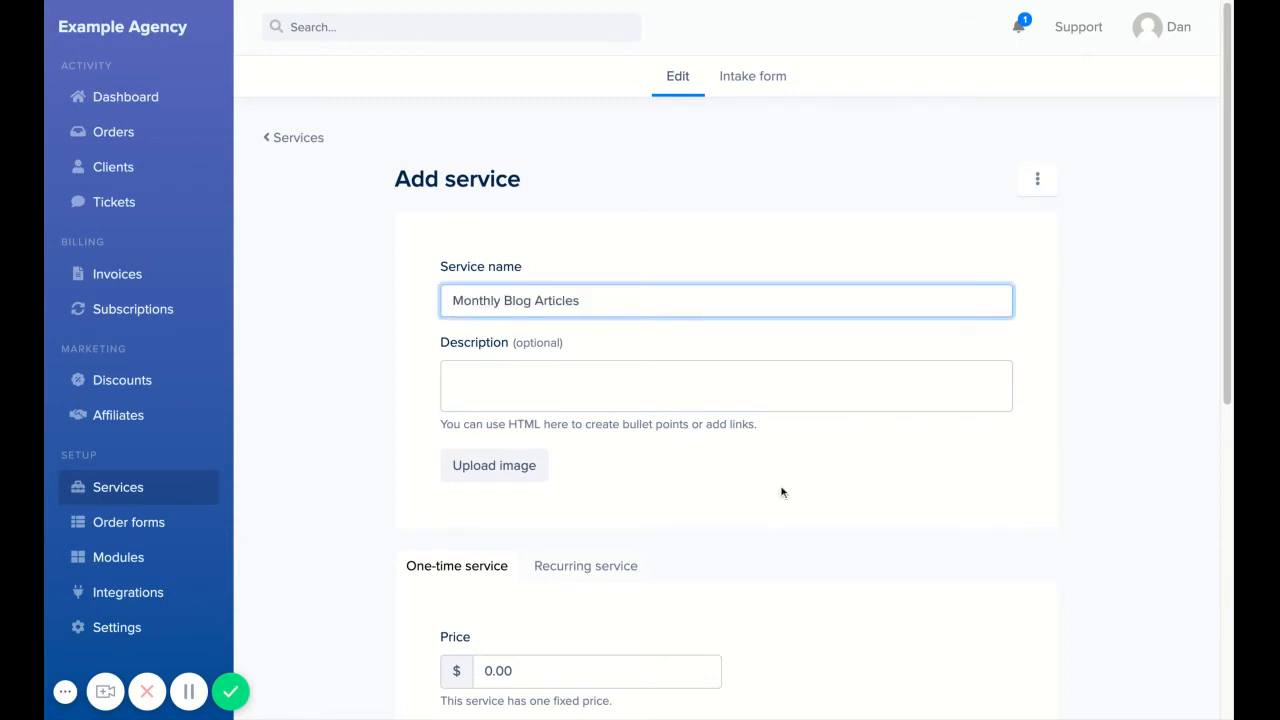
Make Monthly Blog Articles a recurring service charged at $499 every 1 month
scroll(782, 492, "down", 3)
left_click(607, 298)
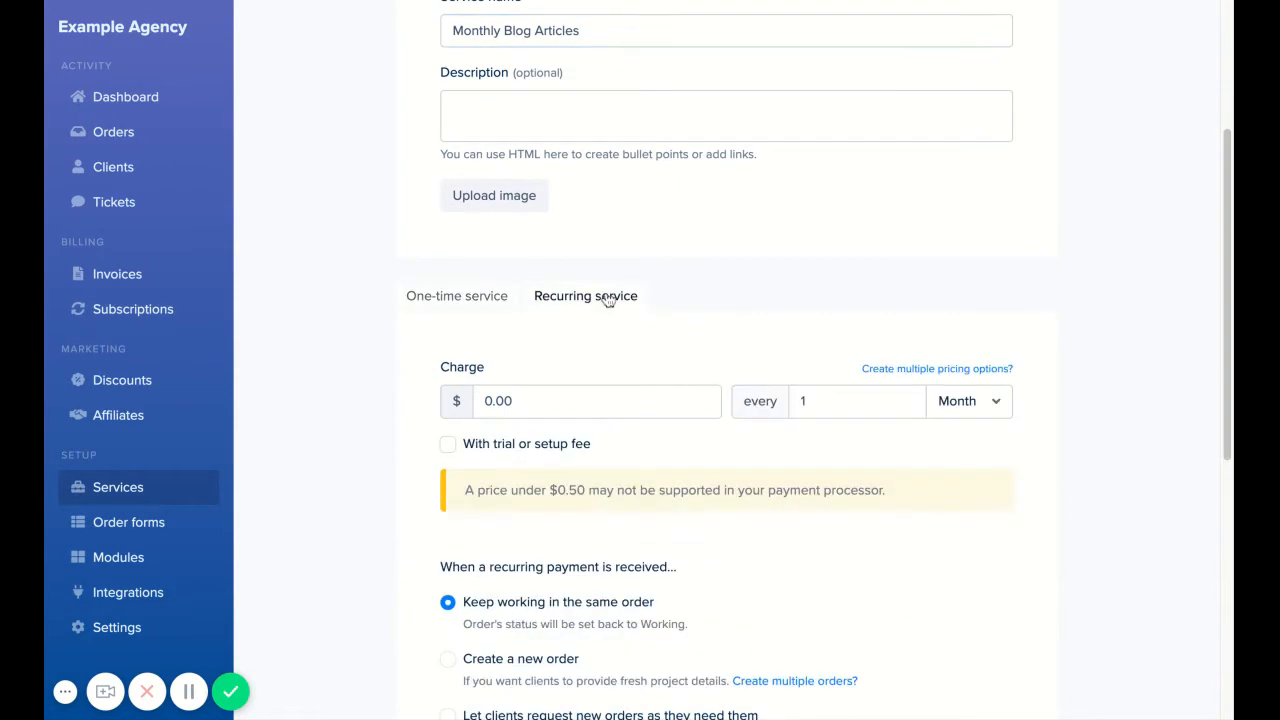
scroll(607, 300, "down", 1)
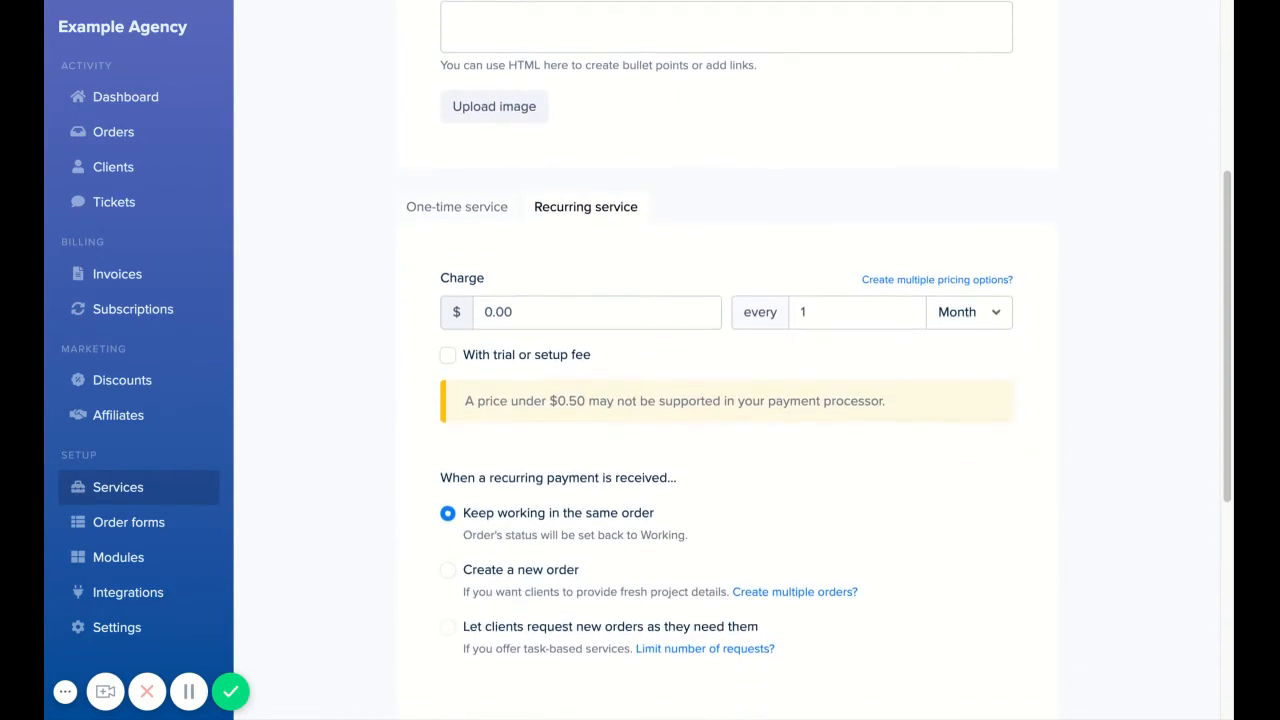
left_click(557, 290)
type("499")
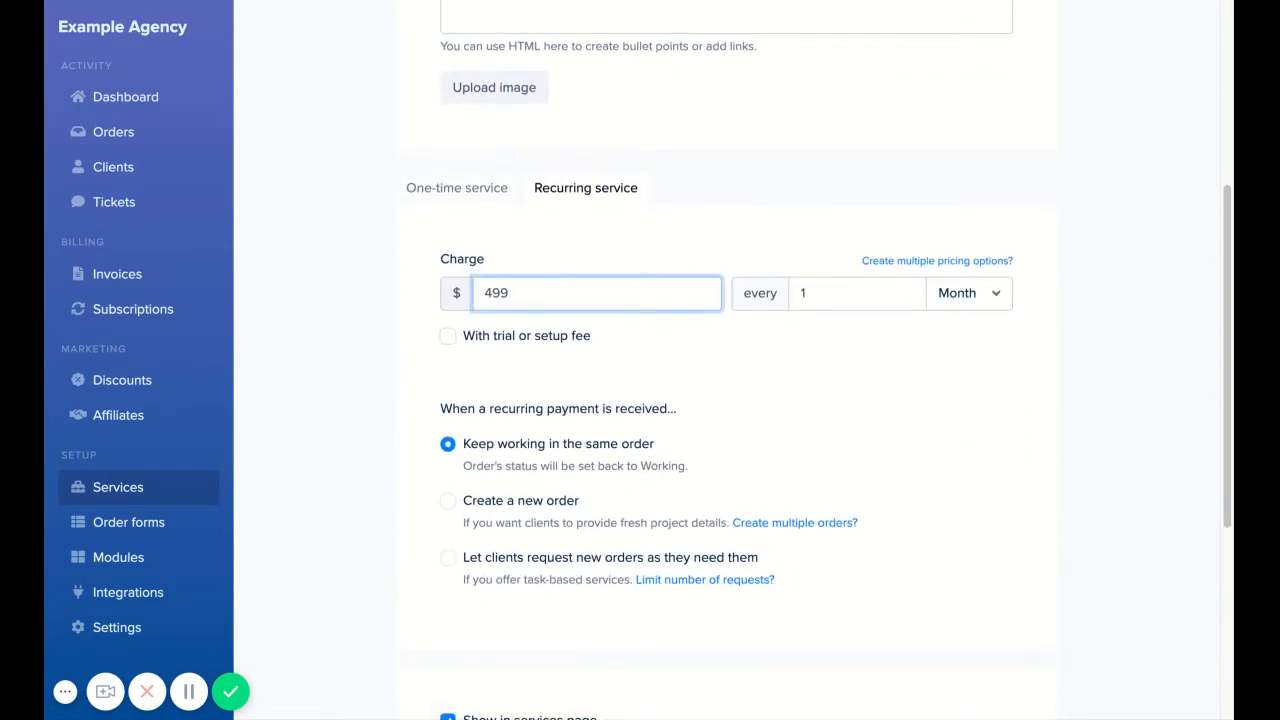
left_click(983, 306)
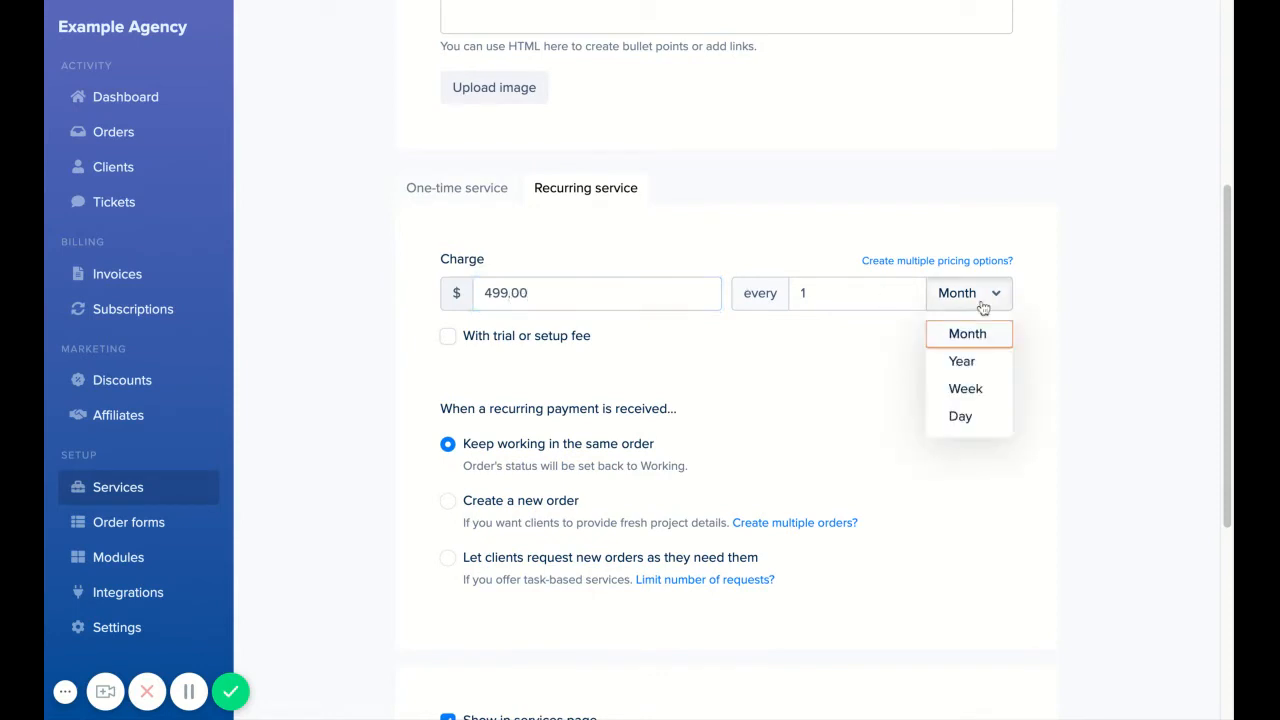
left_click(983, 308)
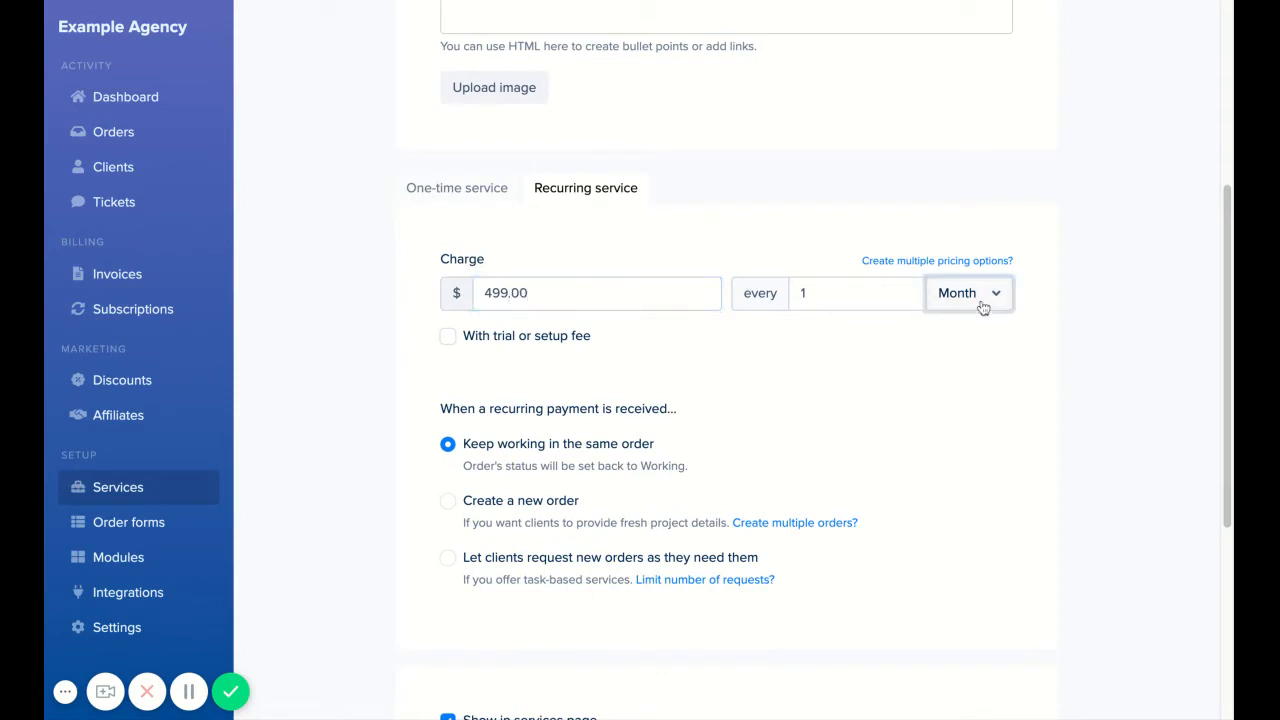
left_click(566, 340)
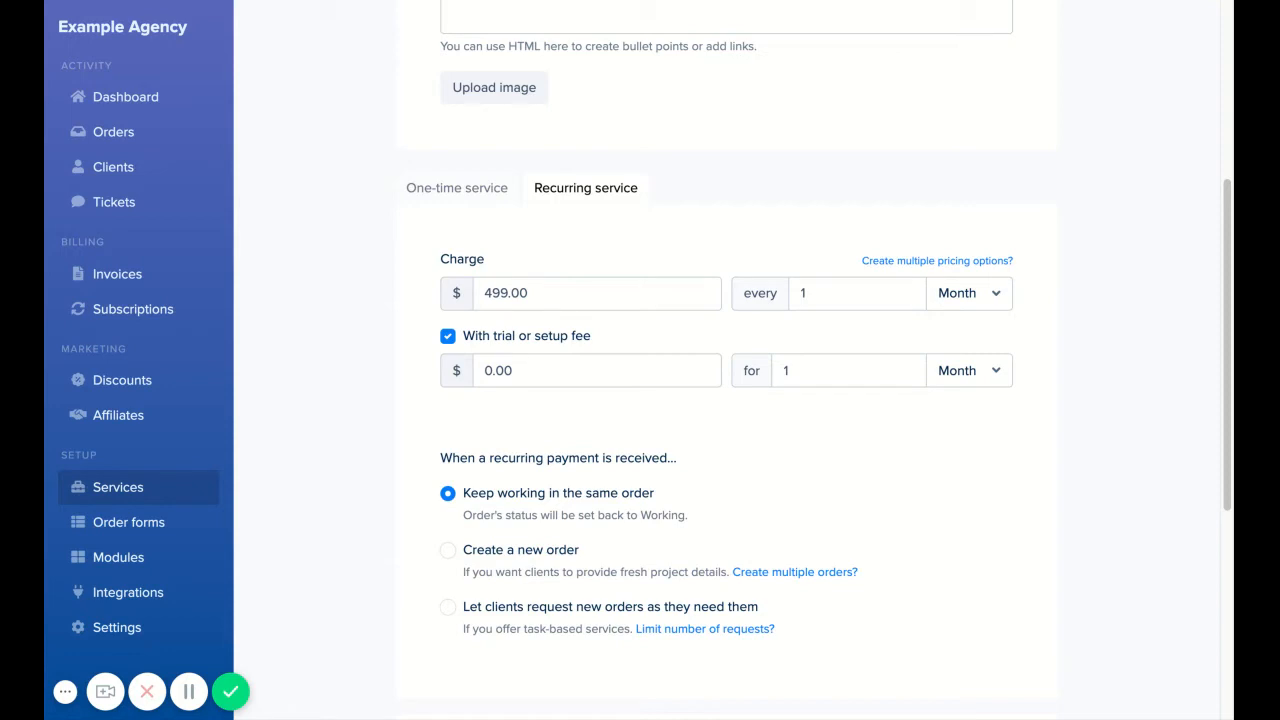
left_click(520, 371)
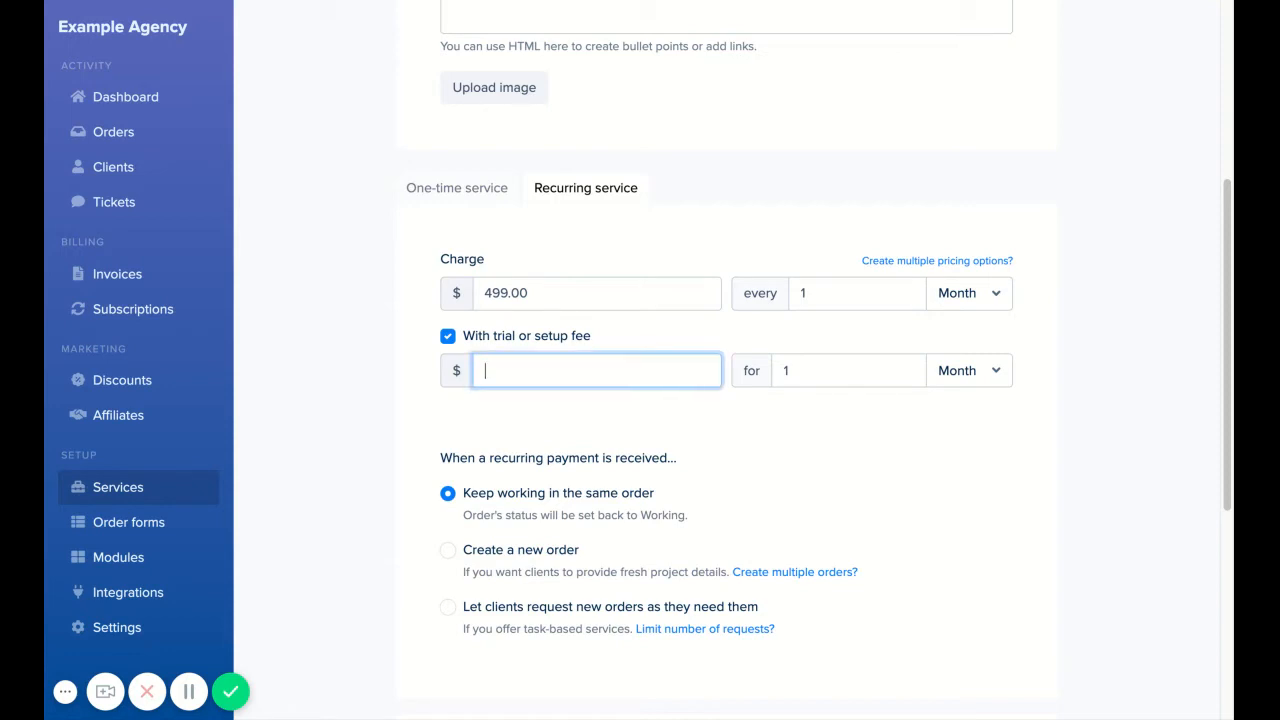
type("599")
left_click(410, 379)
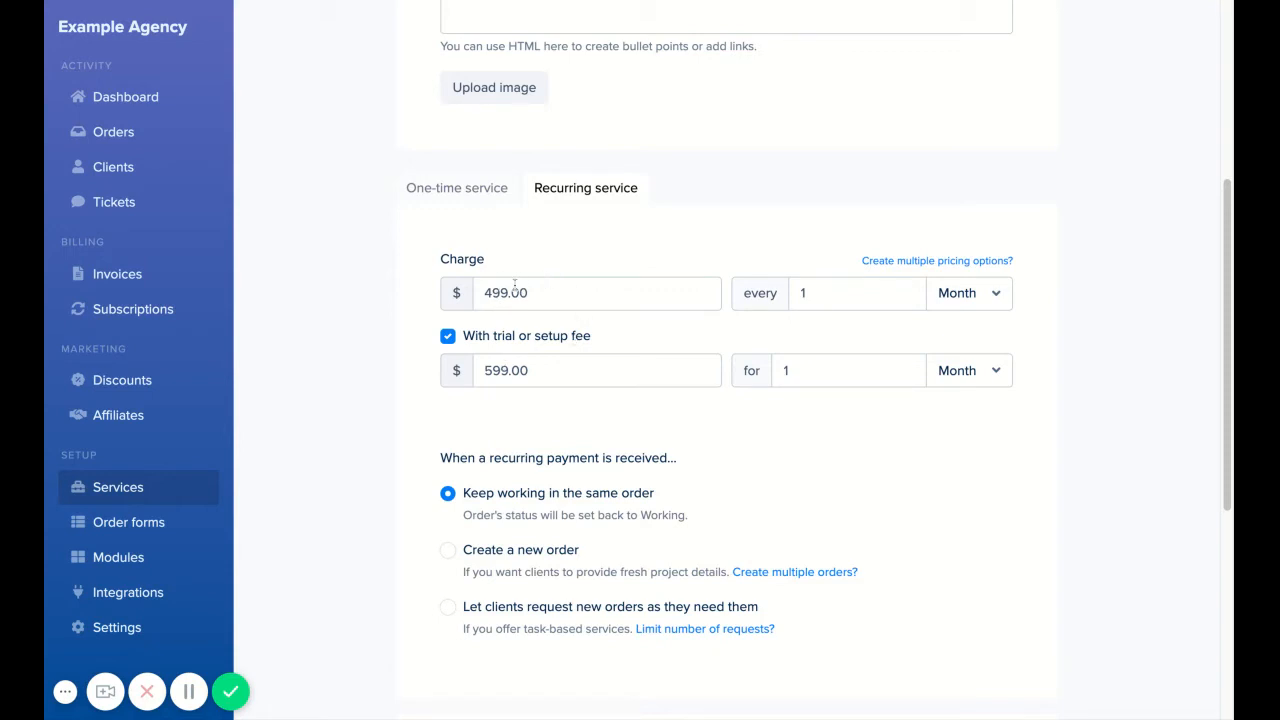
left_click(448, 336)
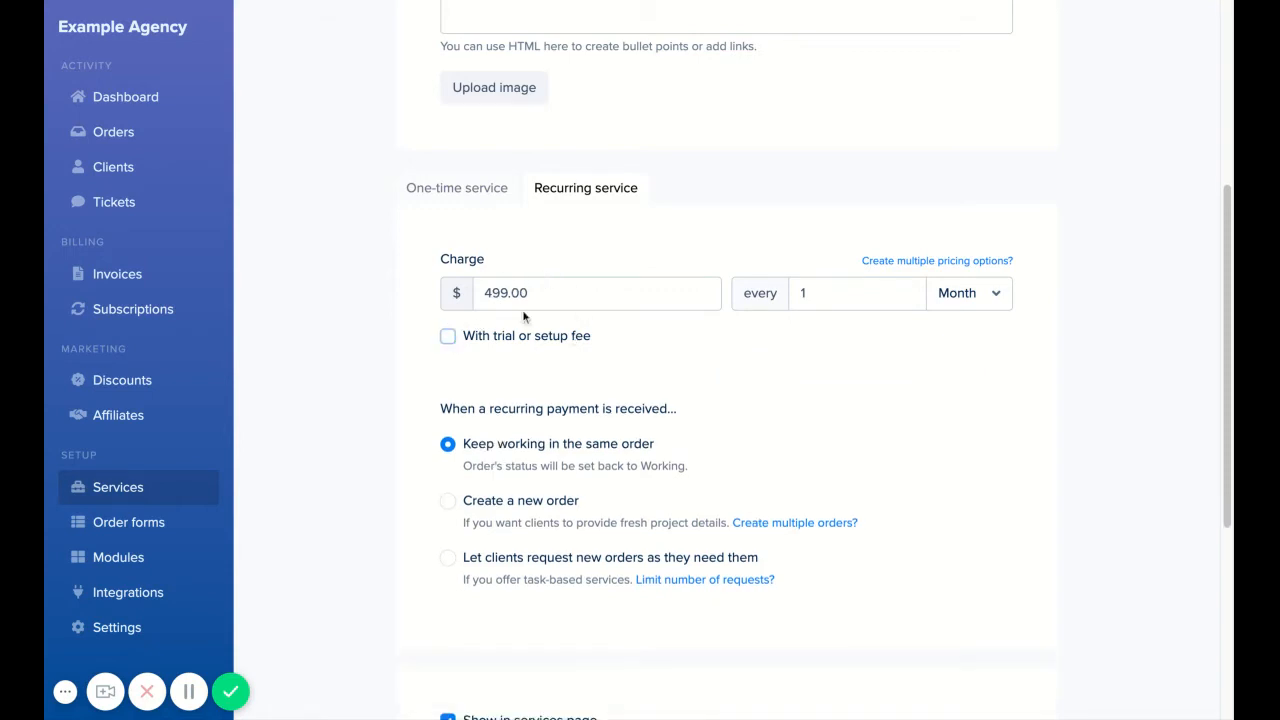
scroll(620, 400, "down", 2)
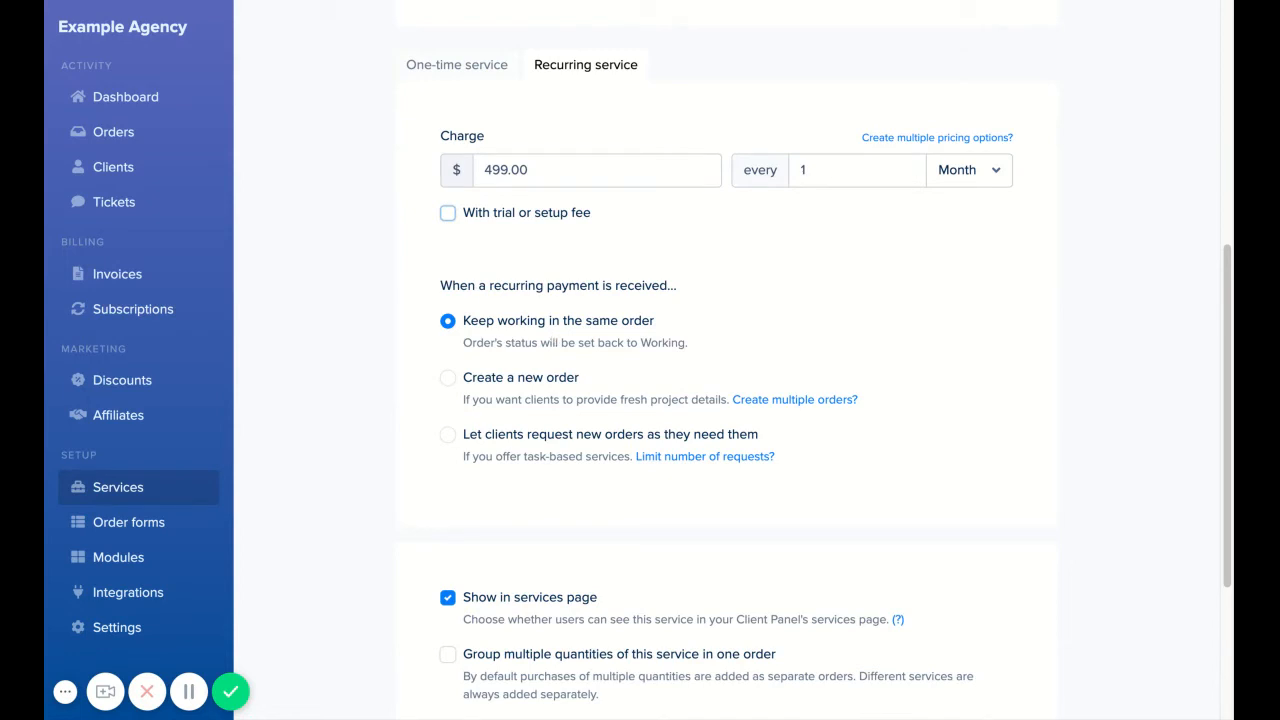
left_click(533, 382)
left_click(520, 434)
left_click(707, 461)
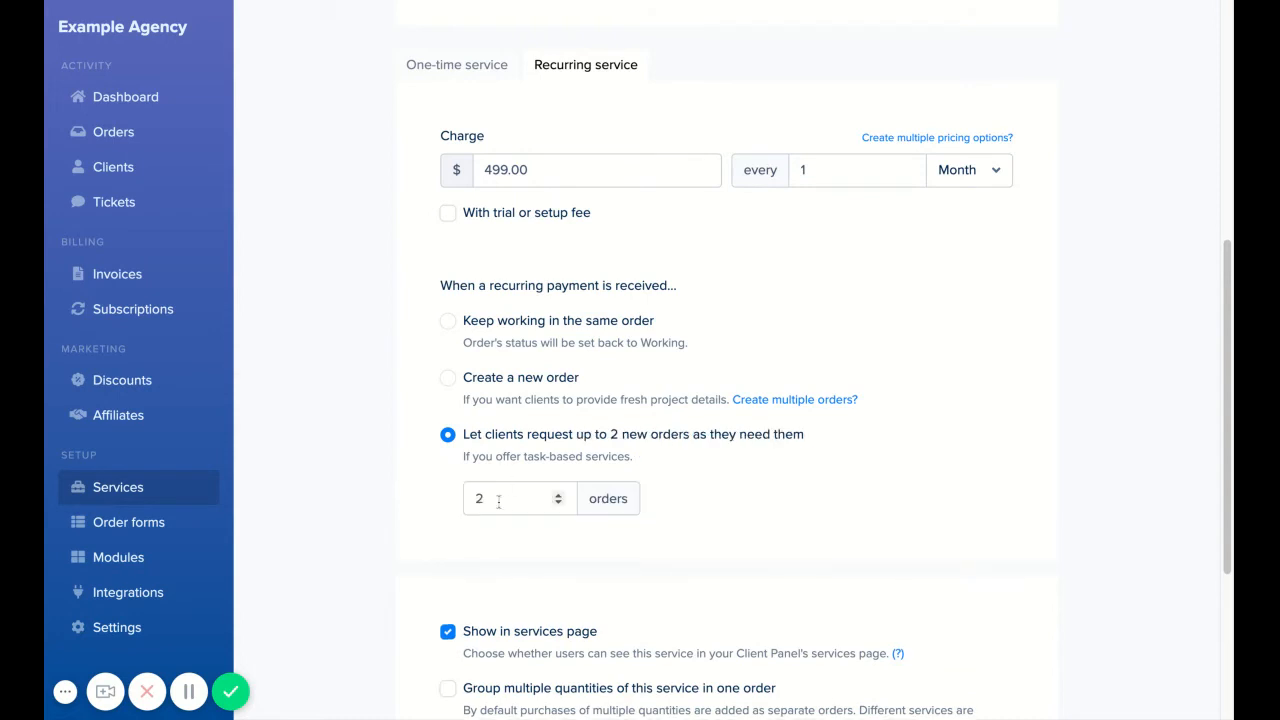
left_click(518, 330)
Save the Monthly Blog Articles service and return to the services list
scroll(770, 617, "down", 3)
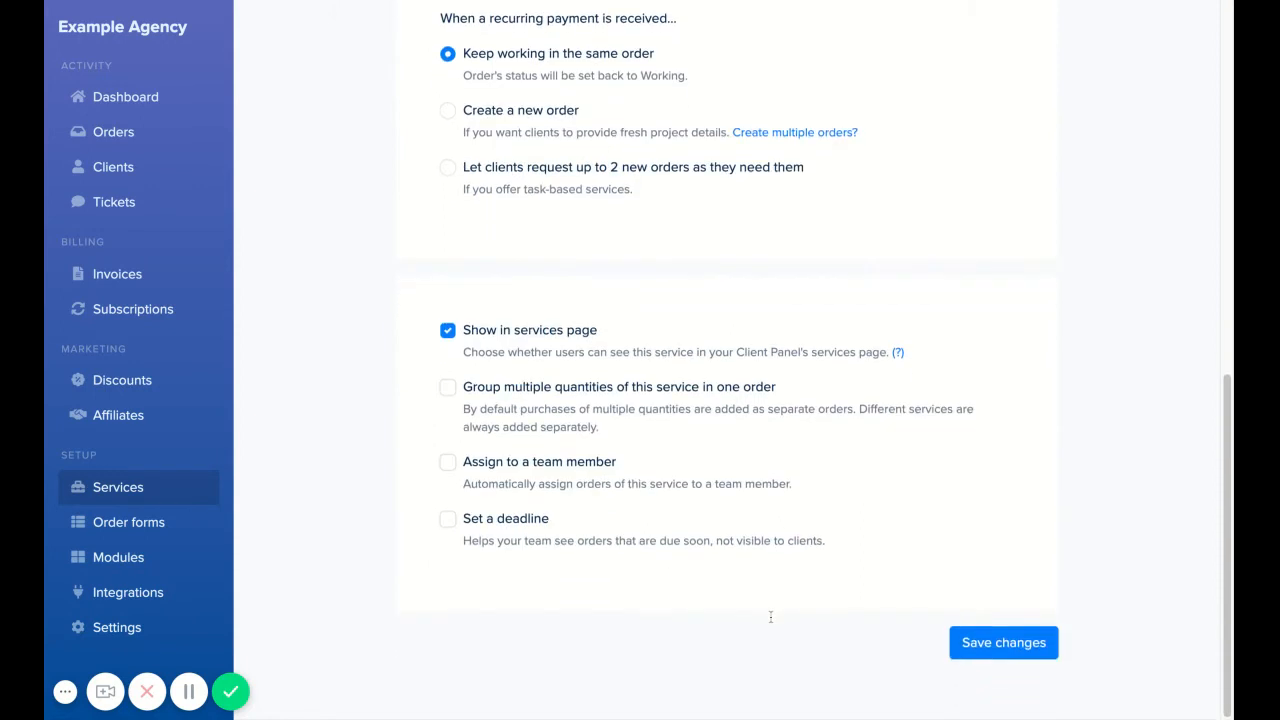
left_click(1005, 647)
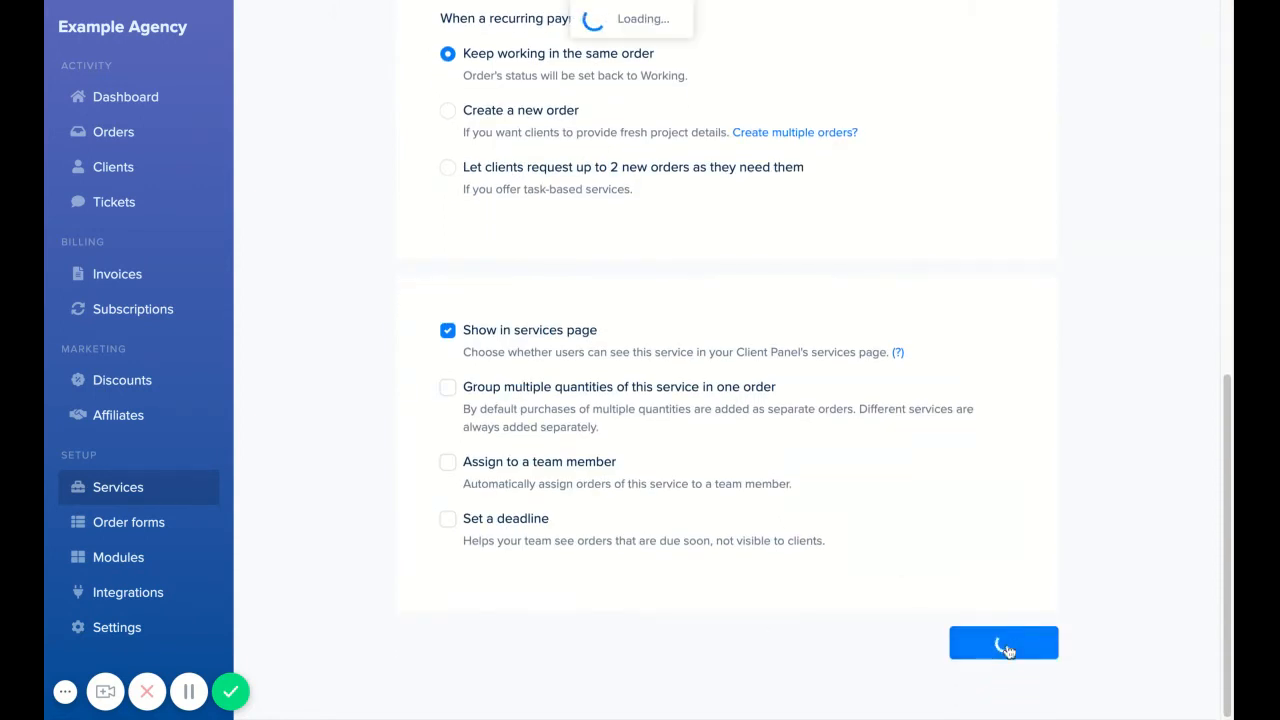
left_click(306, 137)
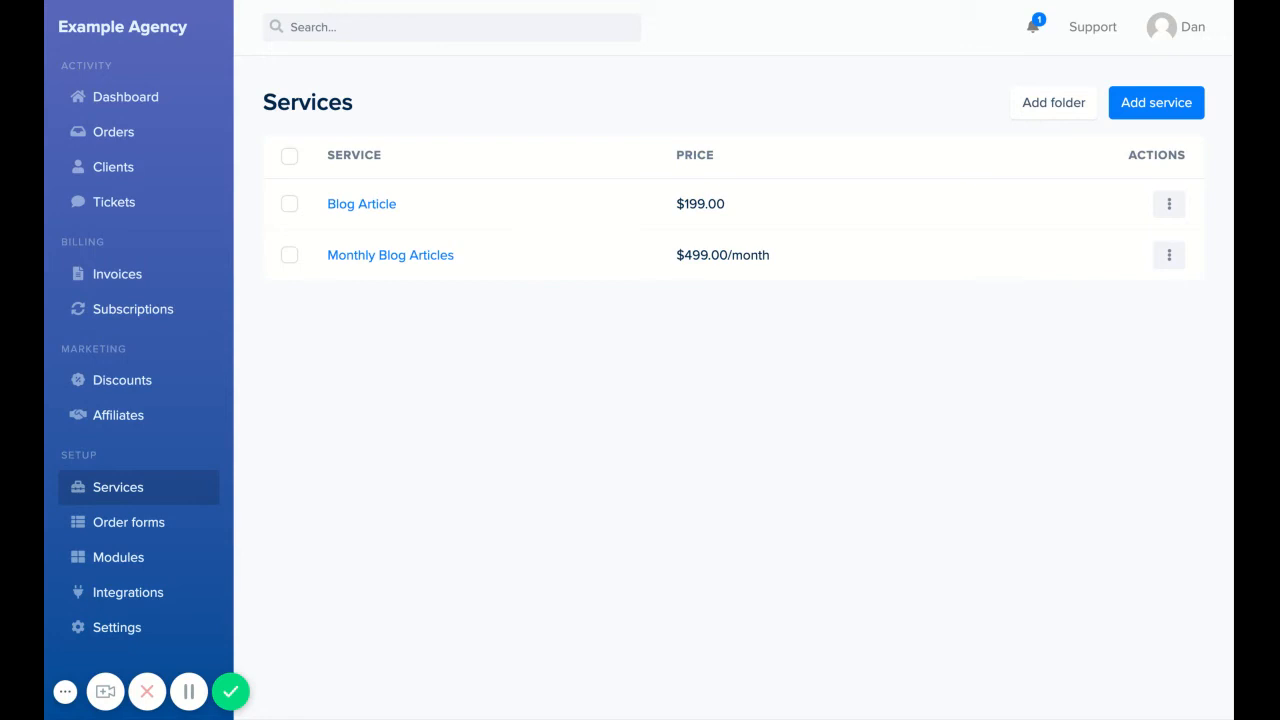
Start a new service named "Blog Article" with the description "Researched blog content"
left_click(1180, 106)
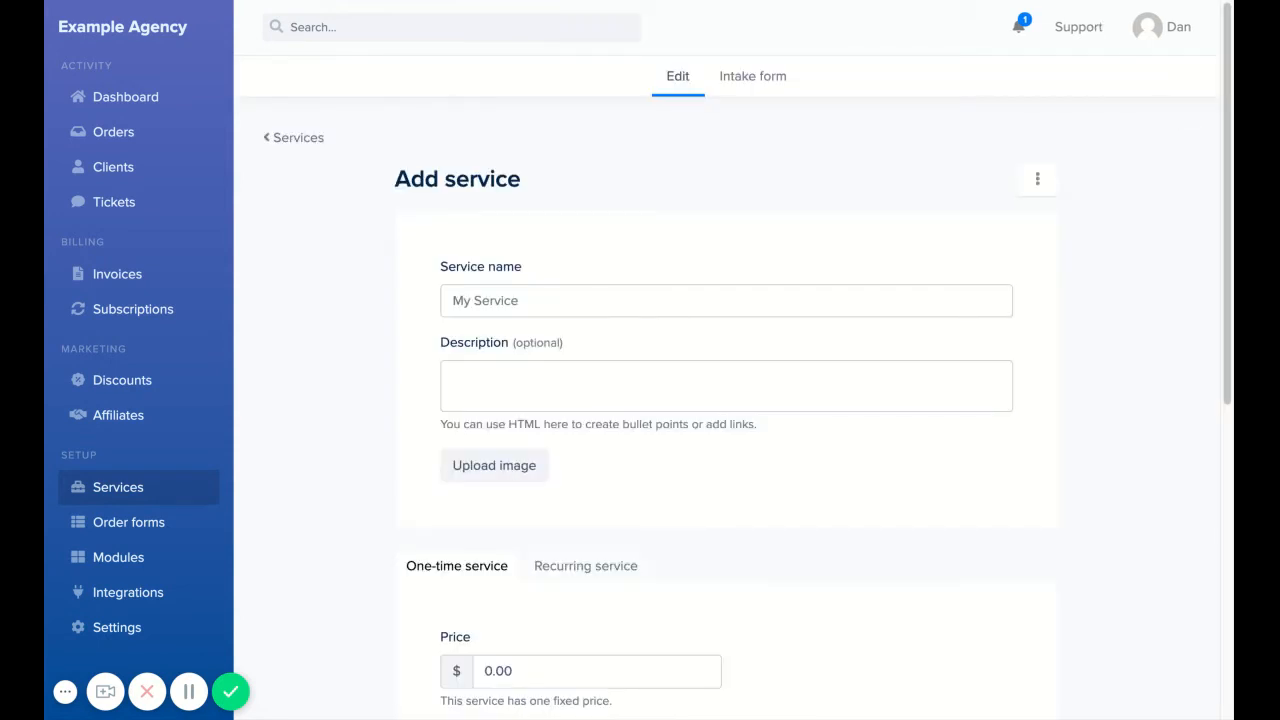
left_click(726, 301)
type("Blog Article")
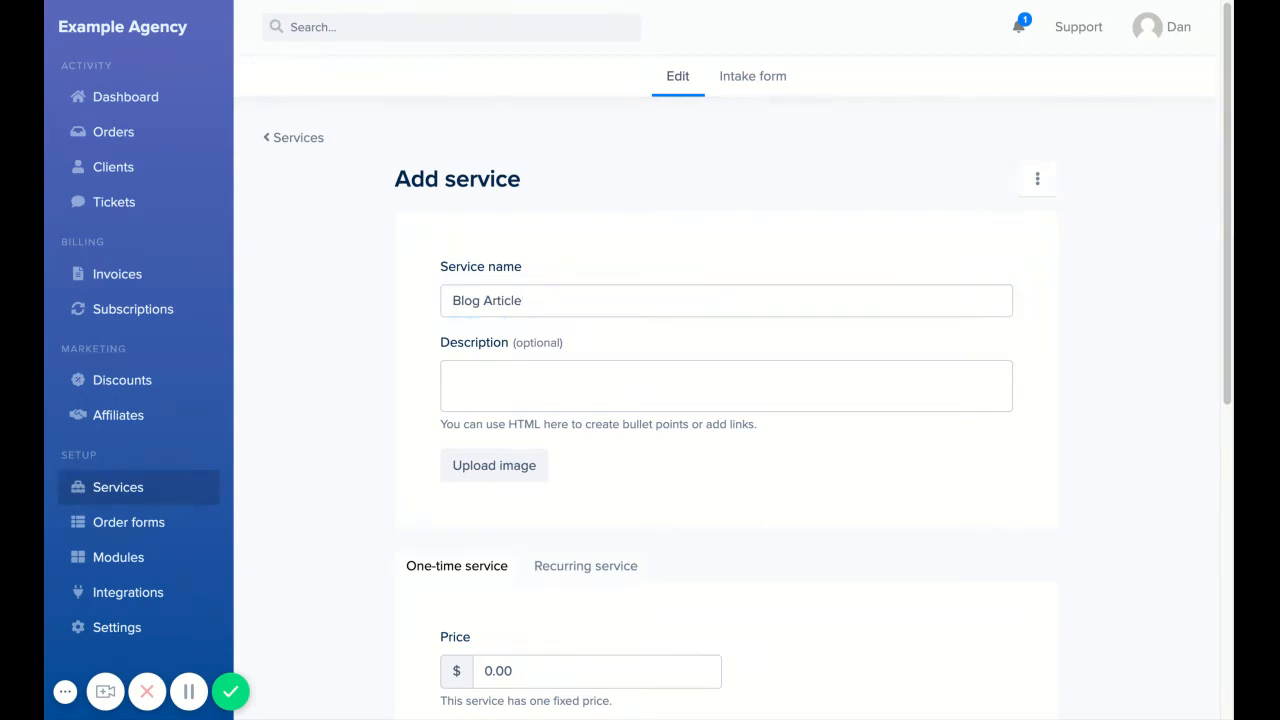
left_click(638, 377)
type("Researched blog content")
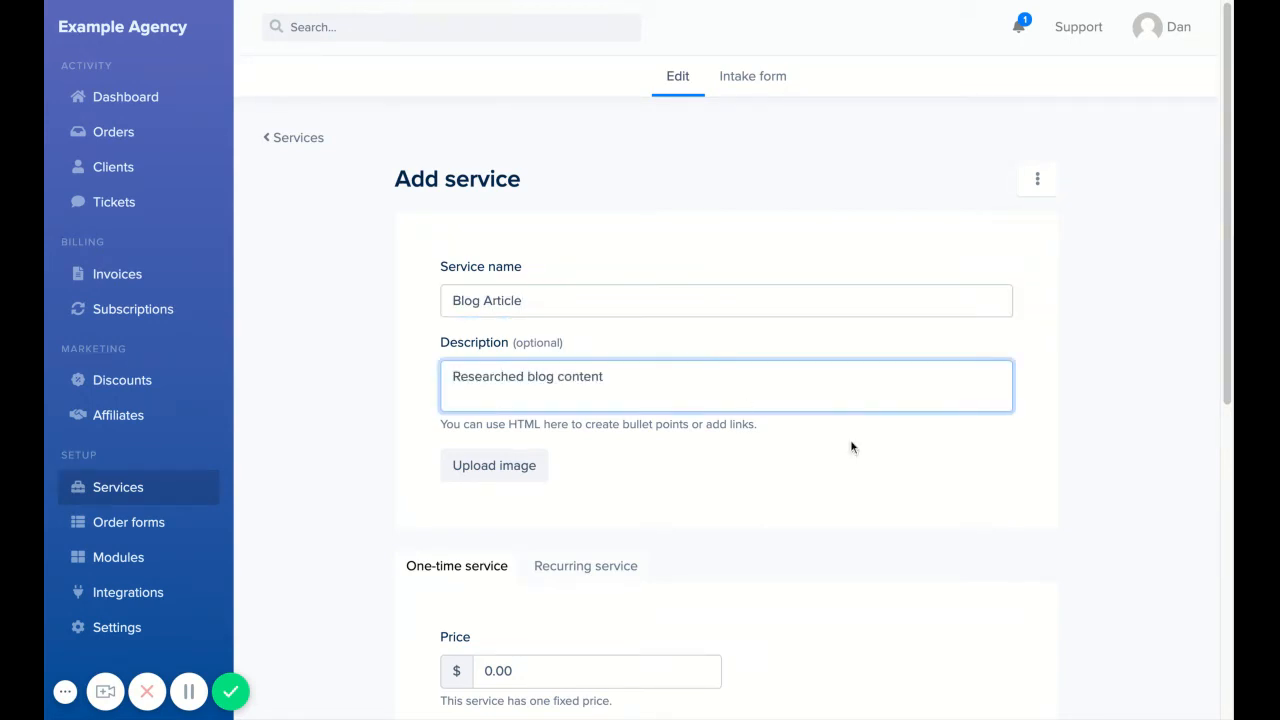
Switch the new one-time service to multiple pricing options and open its pricing options for editing
scroll(851, 445, "down", 3)
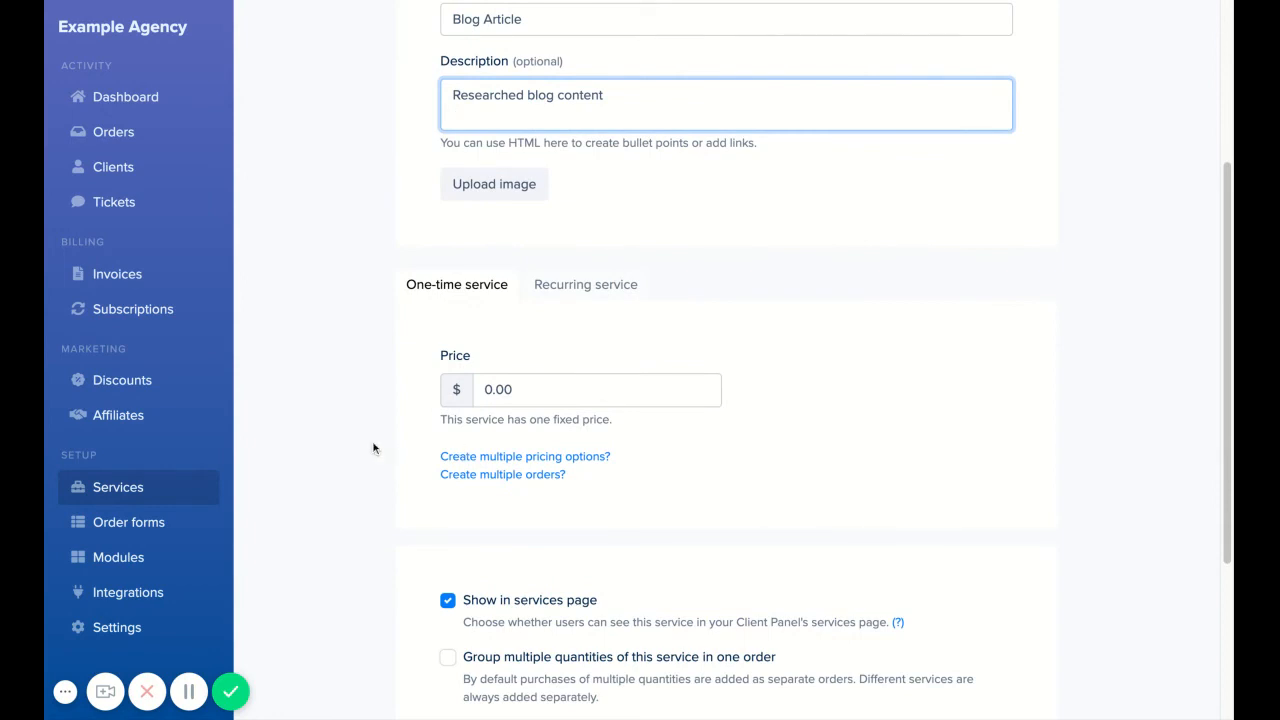
left_click(578, 461)
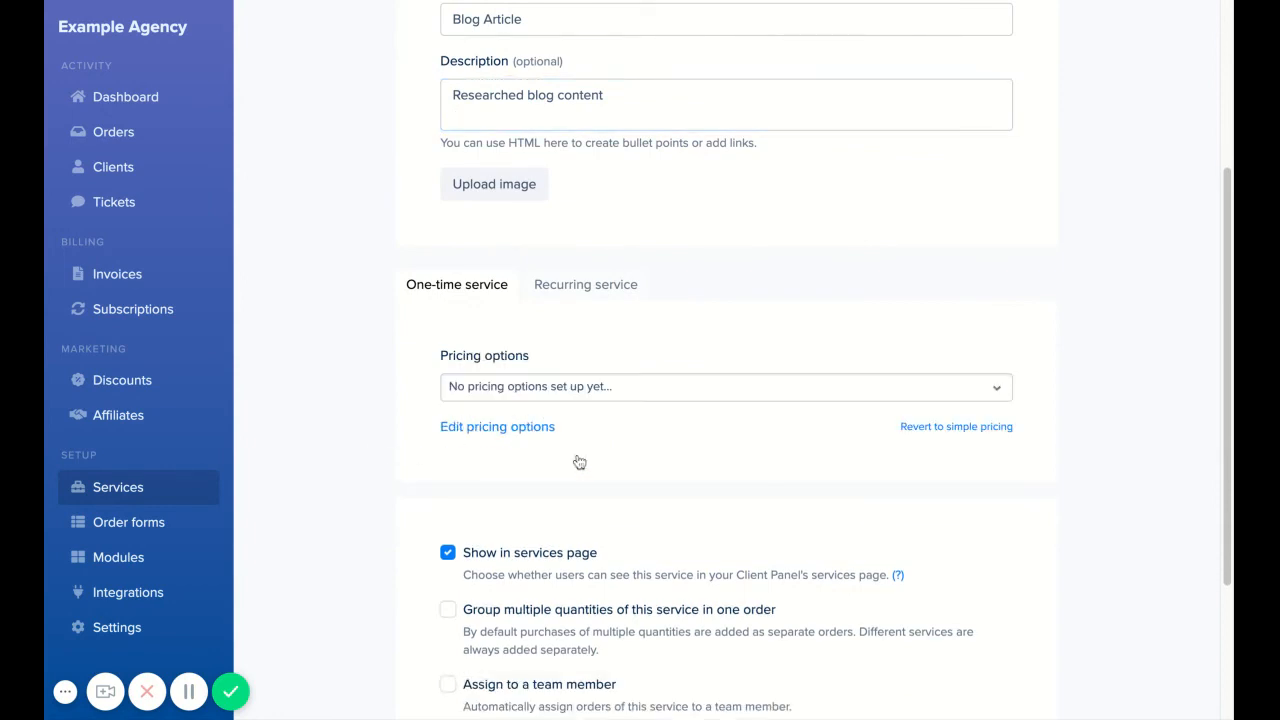
left_click(530, 430)
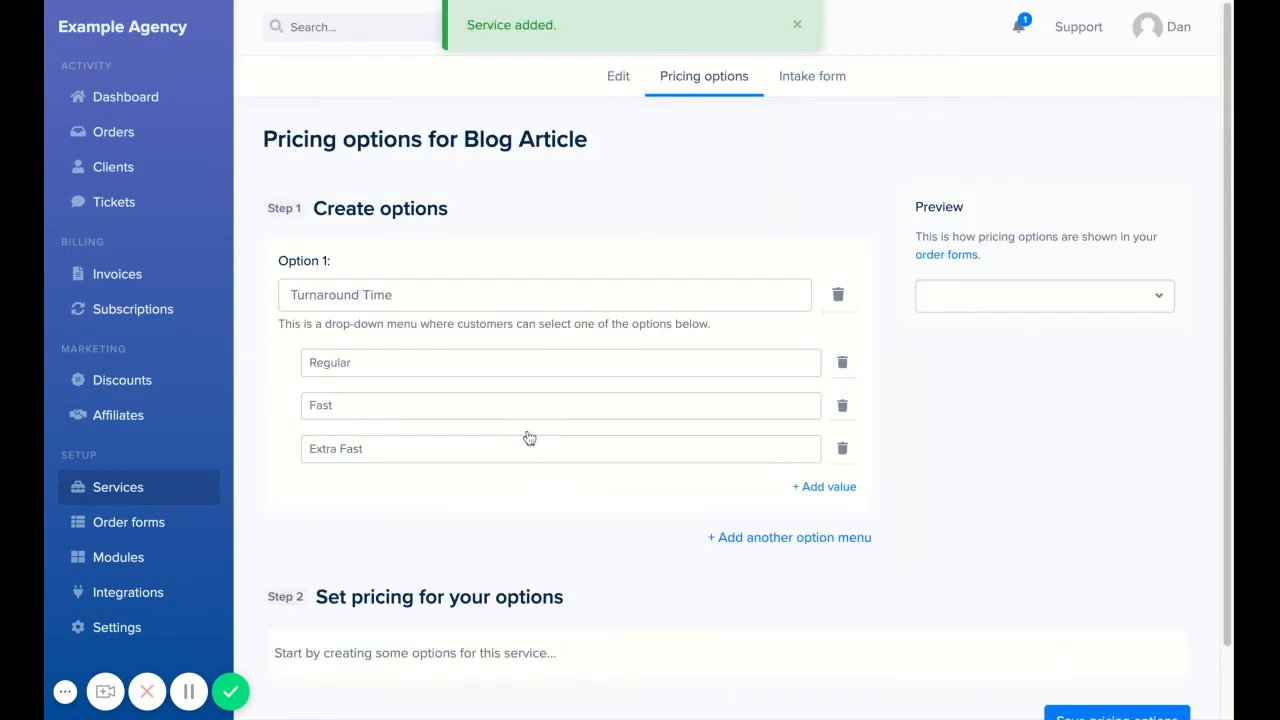
Name the Blog Article service's first pricing option "Word Count"
scroll(705, 528, "down", 1)
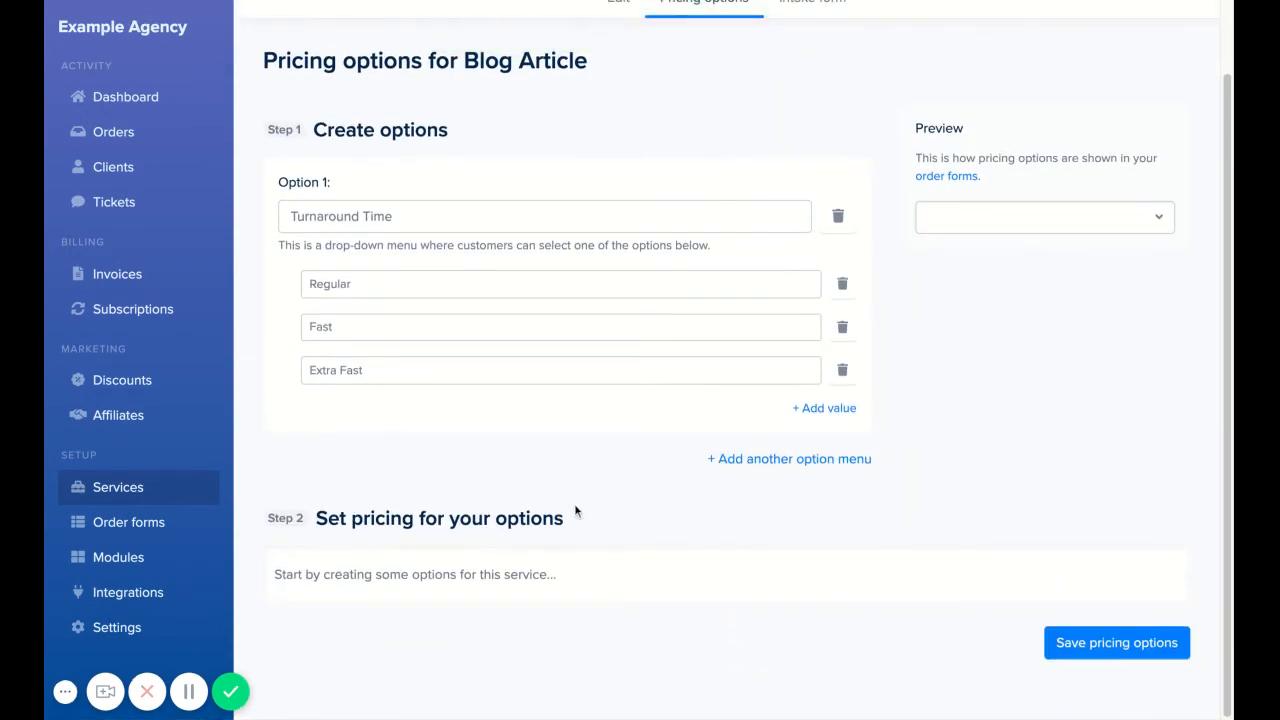
left_click(433, 215)
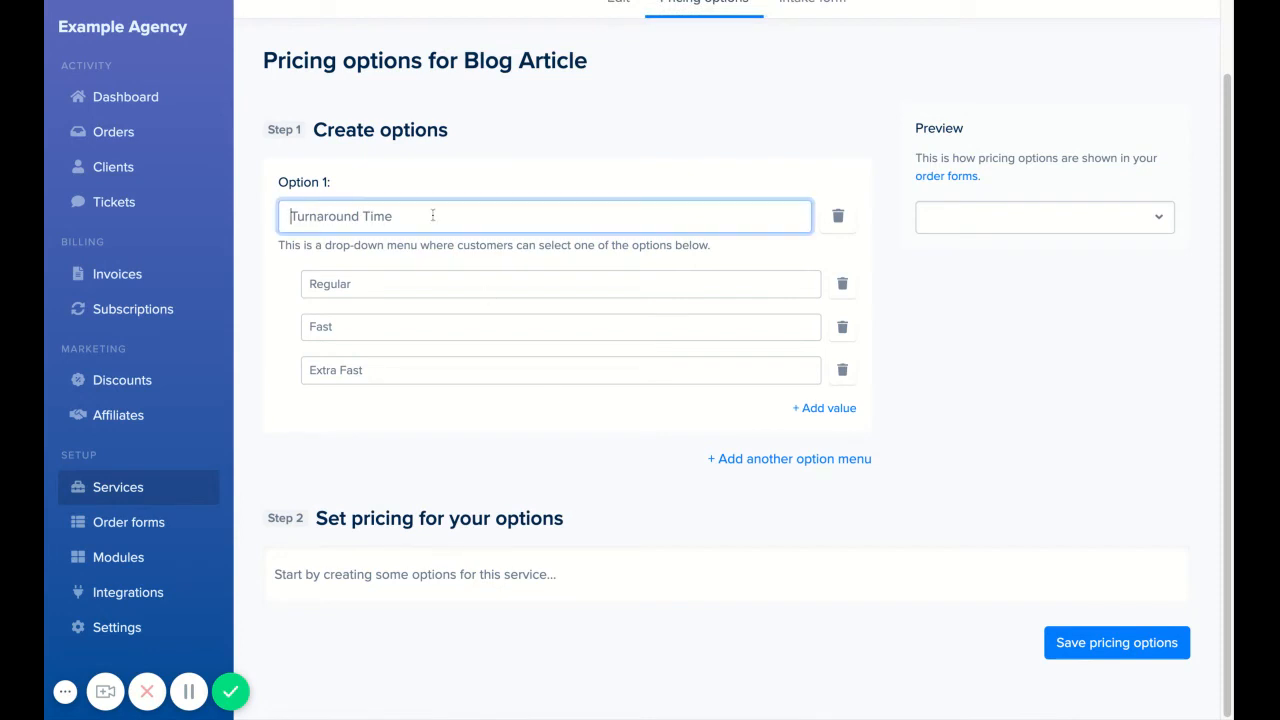
type("W")
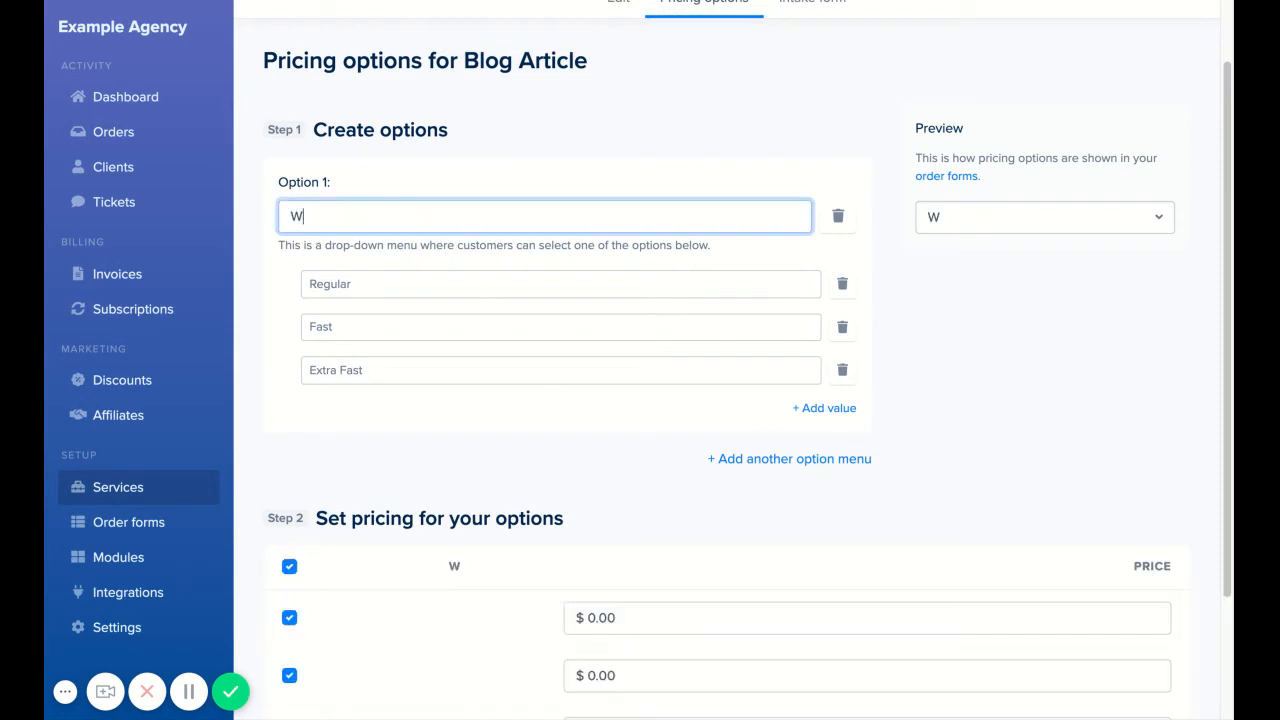
type("ord Count")
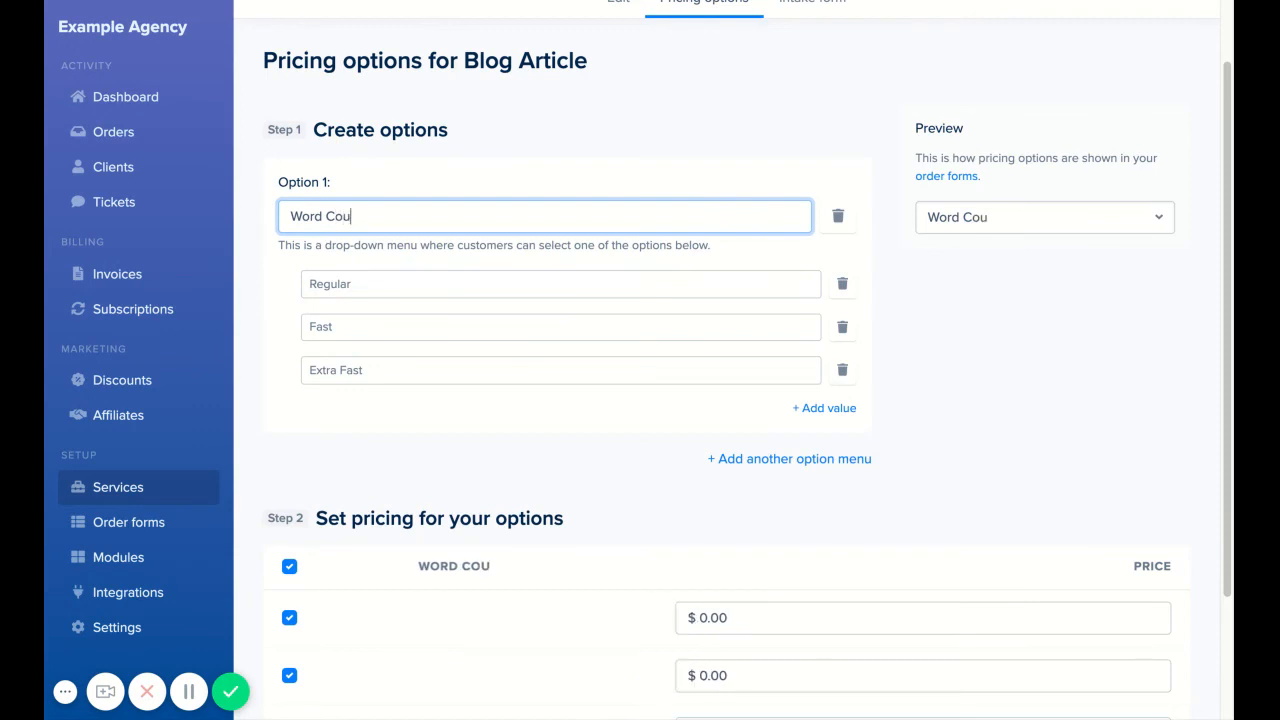
Give the Word Count option the three values 250, 500 and 1000
left_click(400, 283)
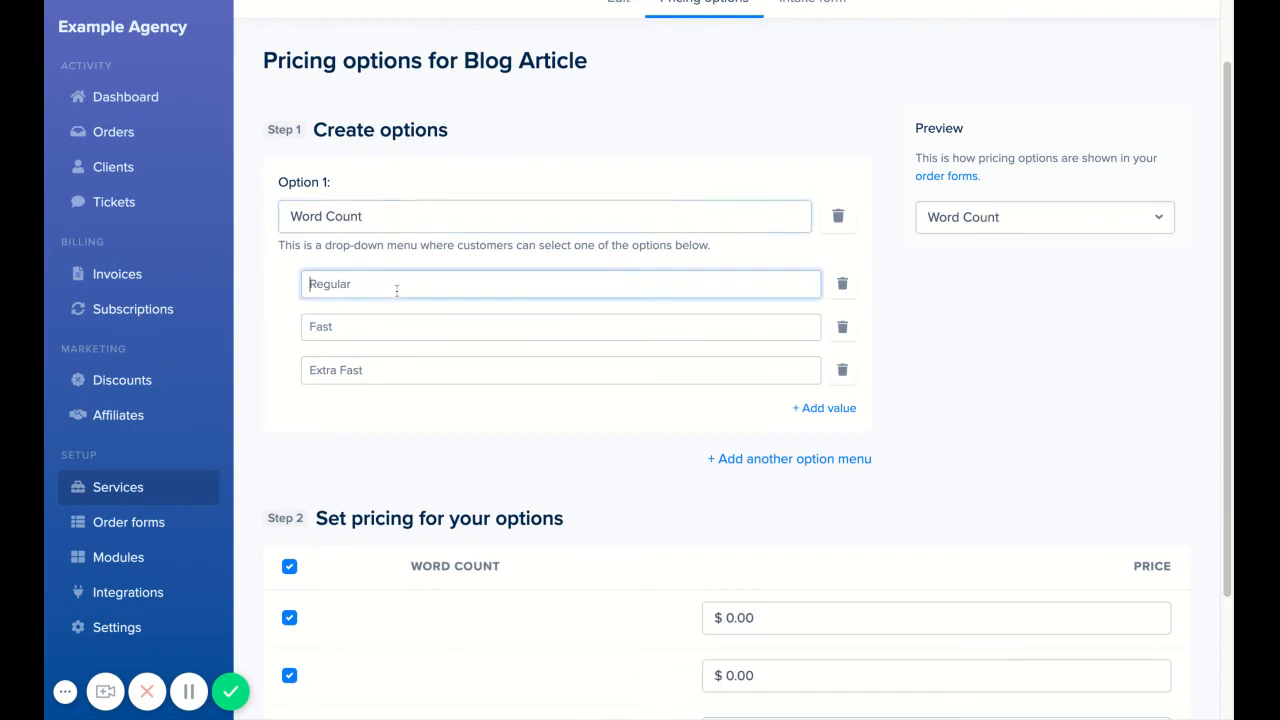
type("250")
left_click(386, 326)
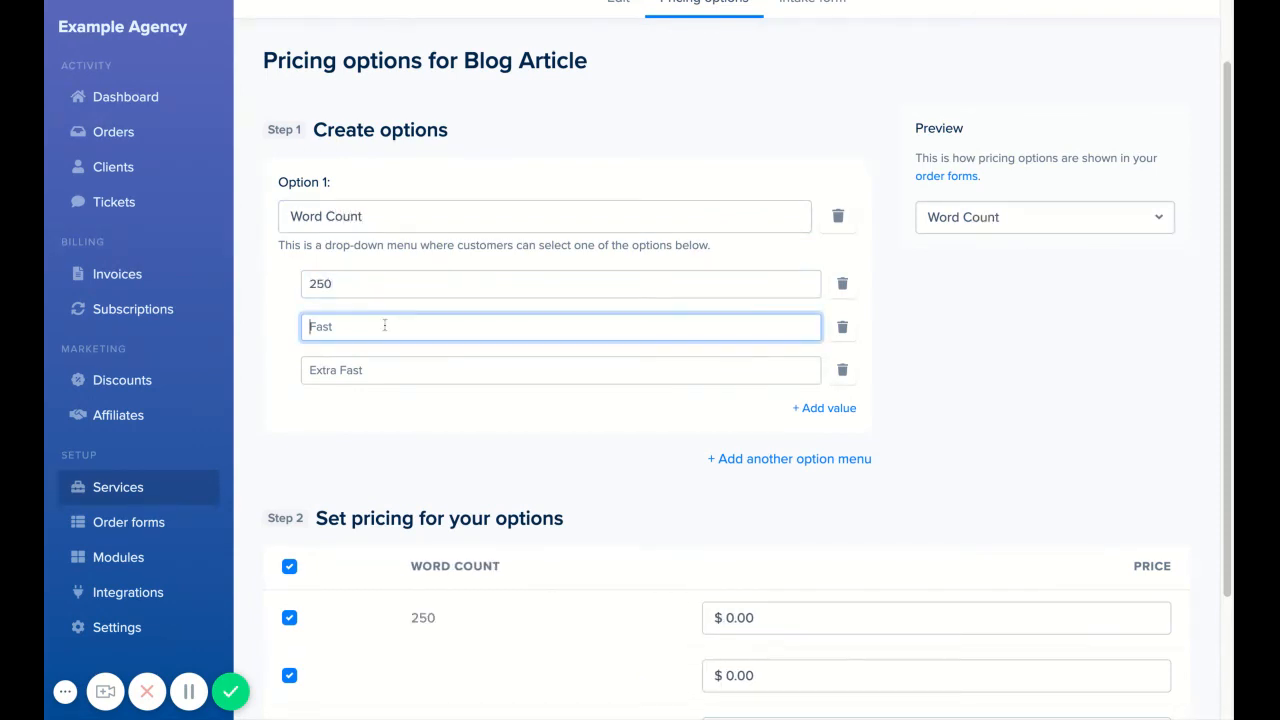
type("500")
left_click(372, 369)
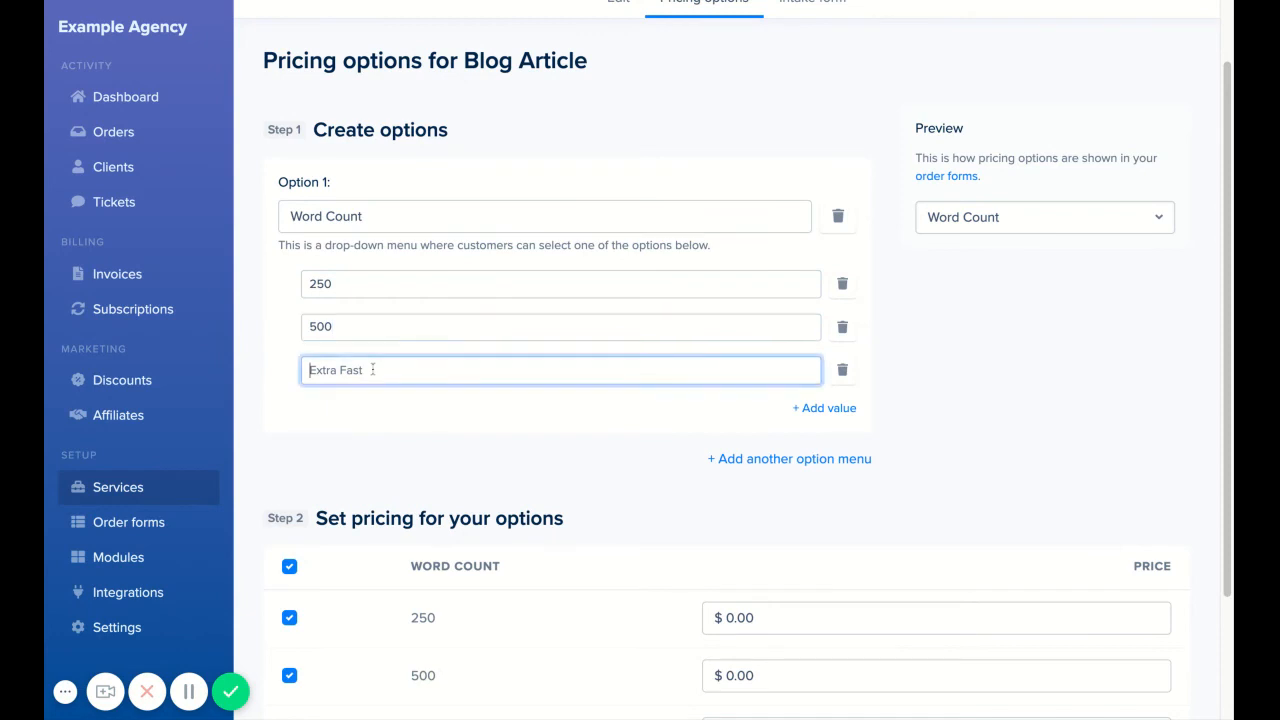
type("10000")
key("BackSpace")
left_click(424, 444)
Price the 250, 500 and 1000 word counts at $199, $299 and $499, and save the pricing options
scroll(660, 605, "down", 3)
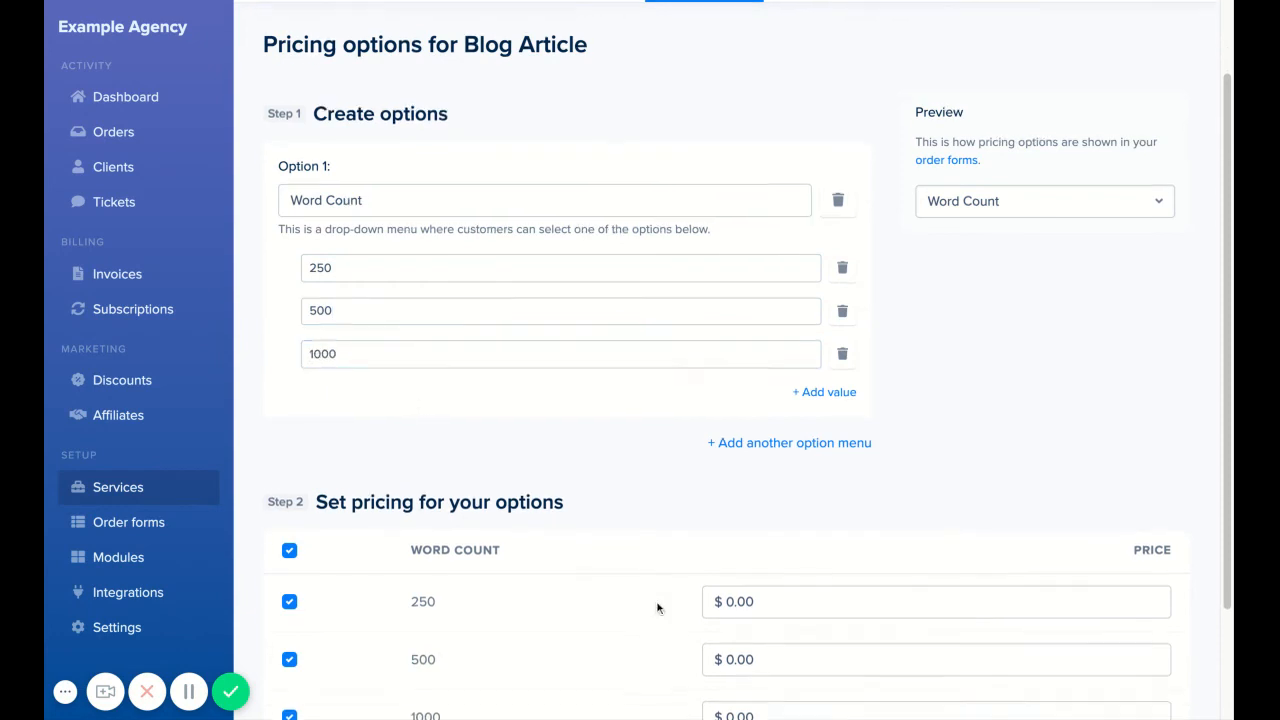
left_click(778, 460)
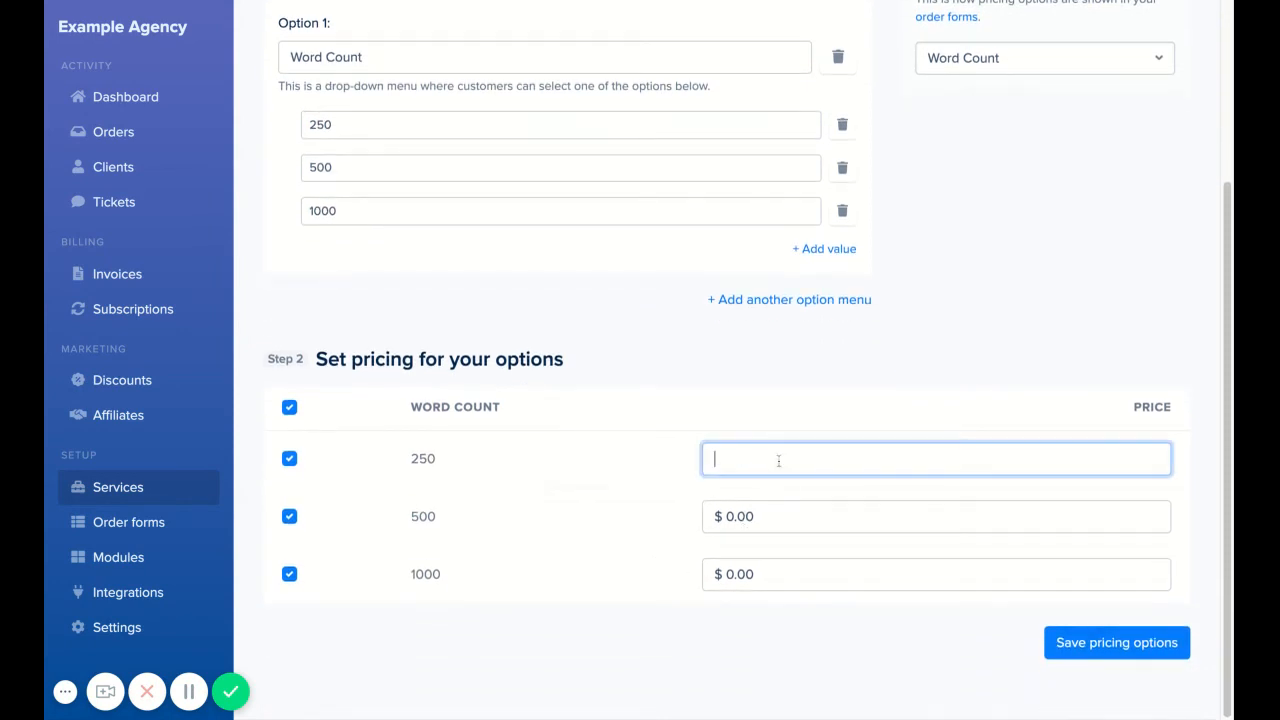
type("199")
key("Return")
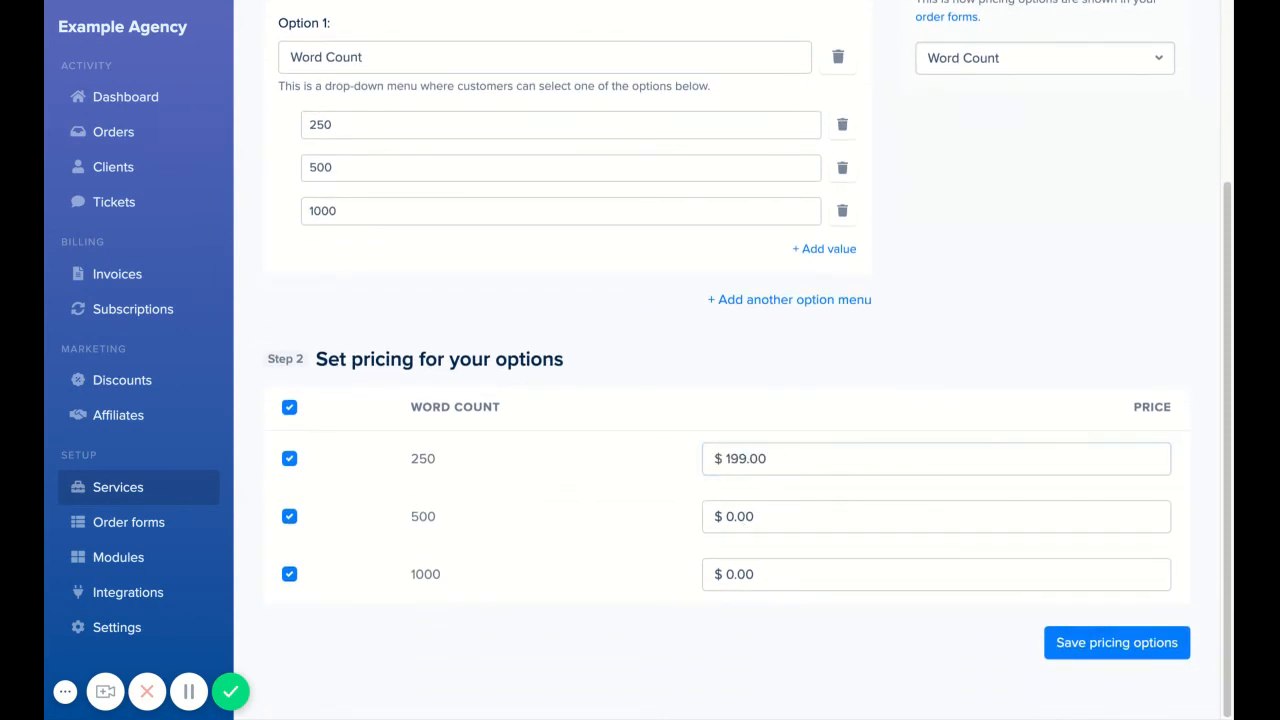
left_click(820, 516)
type("299")
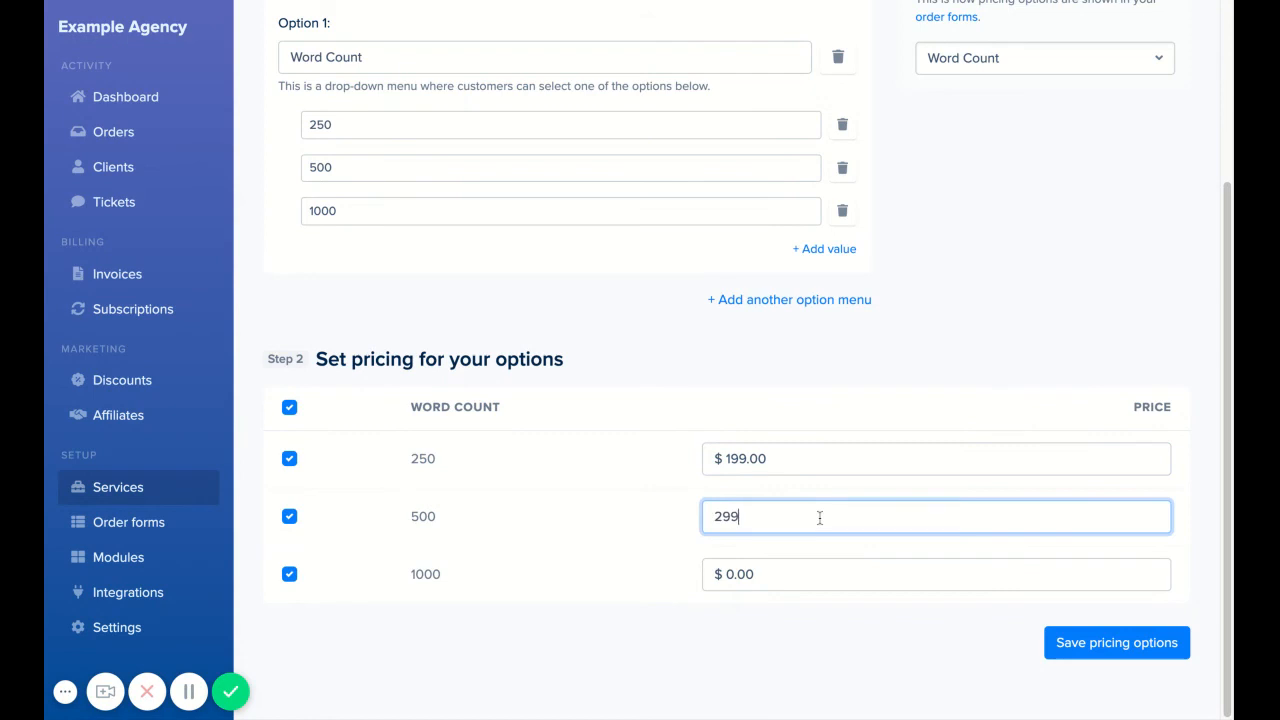
left_click(818, 573)
type("499")
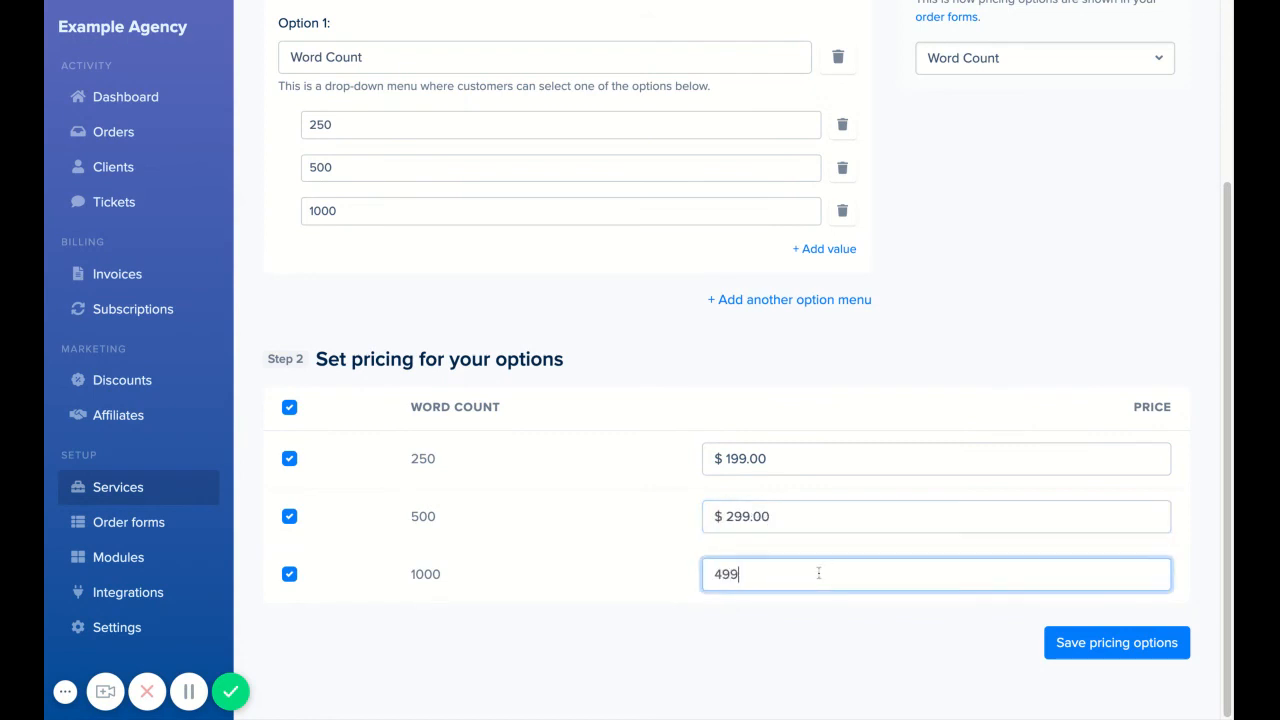
left_click(1092, 640)
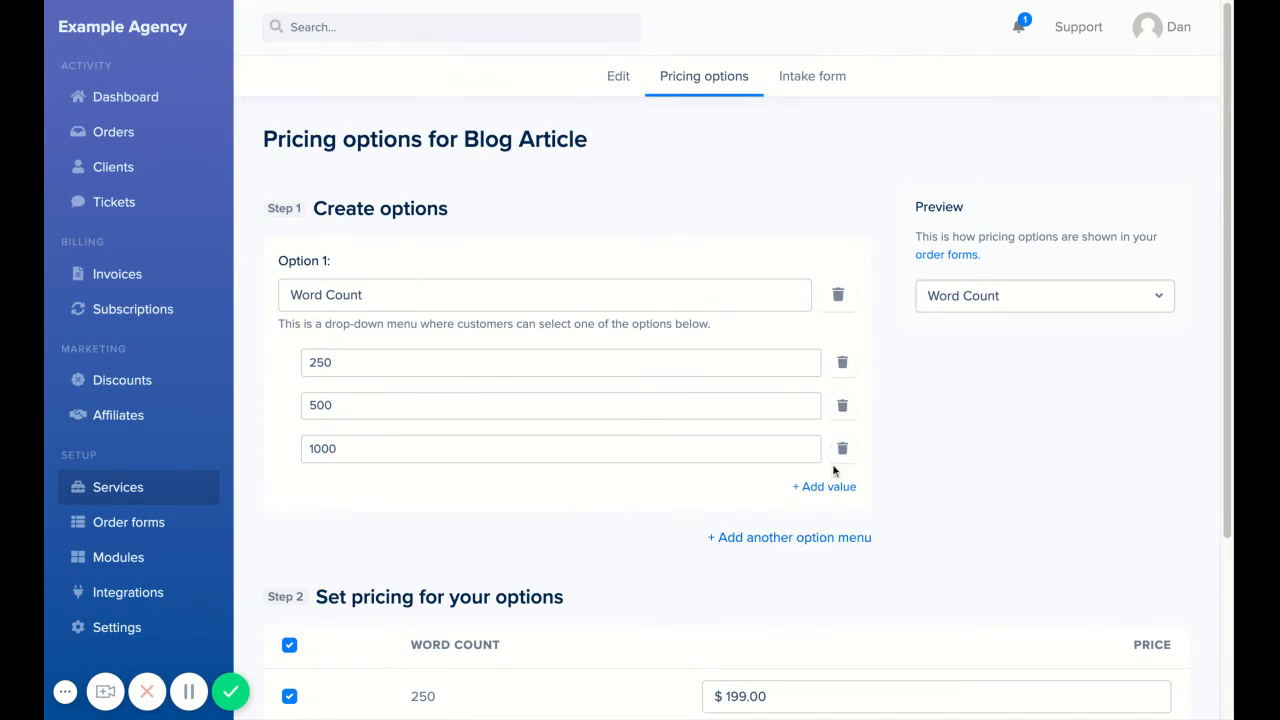
scroll(967, 492, "down", 3)
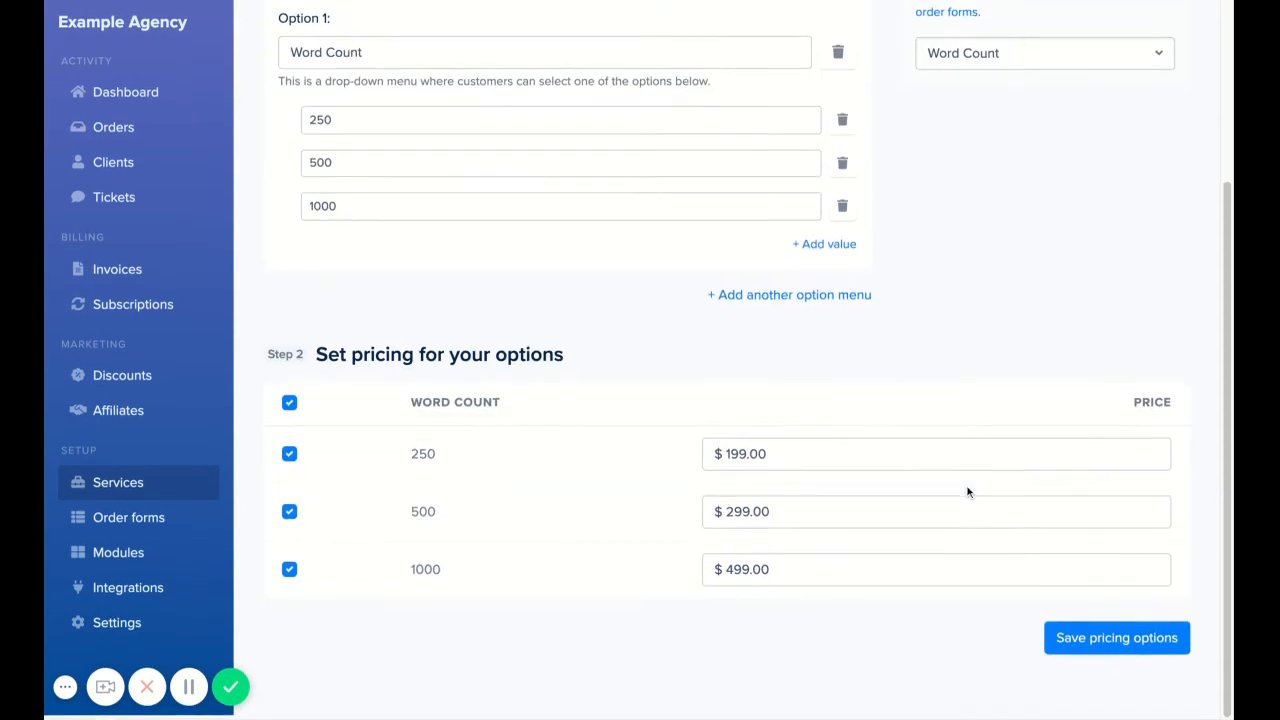
left_click(1087, 644)
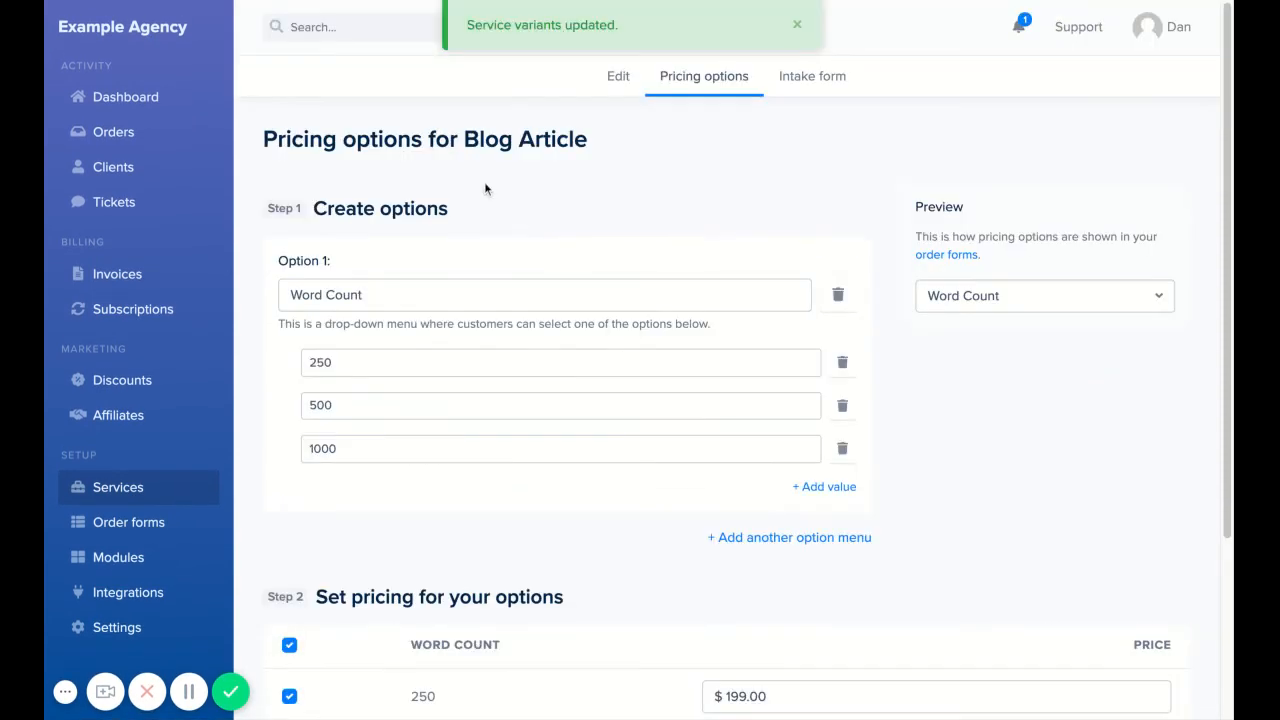
Save the Blog Article service from its edit page and return to the services list
left_click(614, 77)
scroll(798, 420, "down", 4)
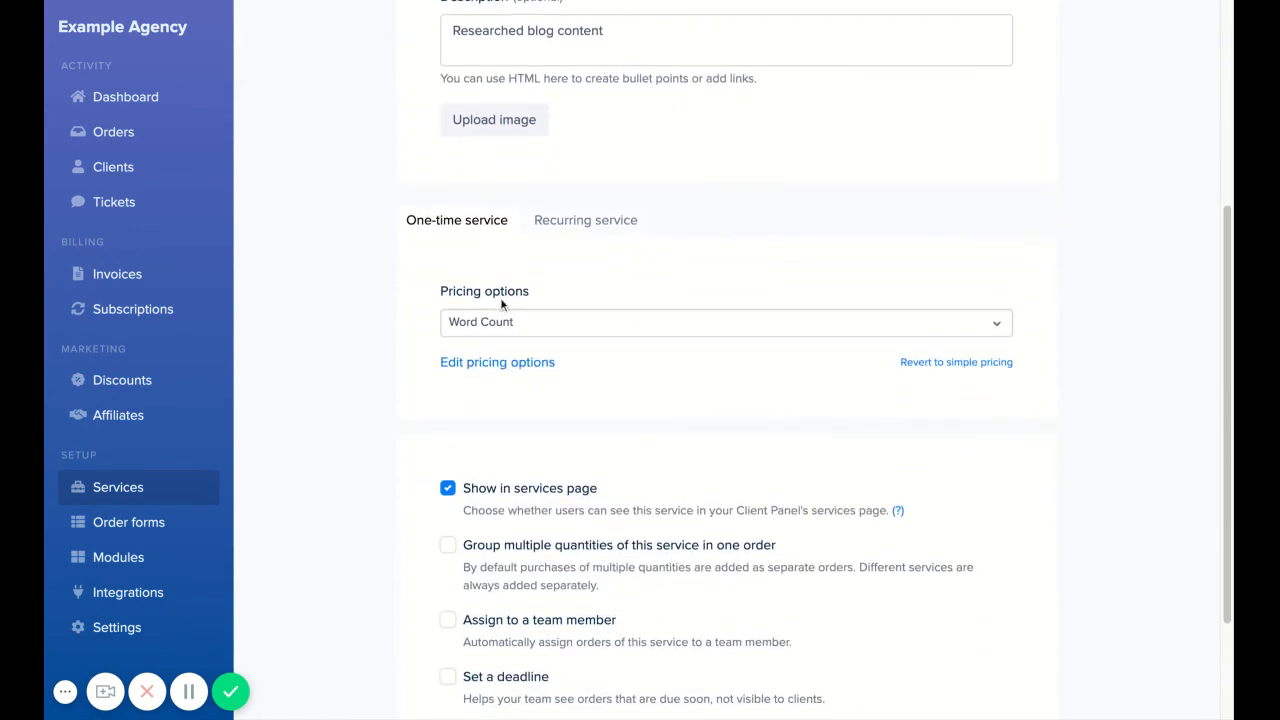
scroll(820, 513, "down", 2)
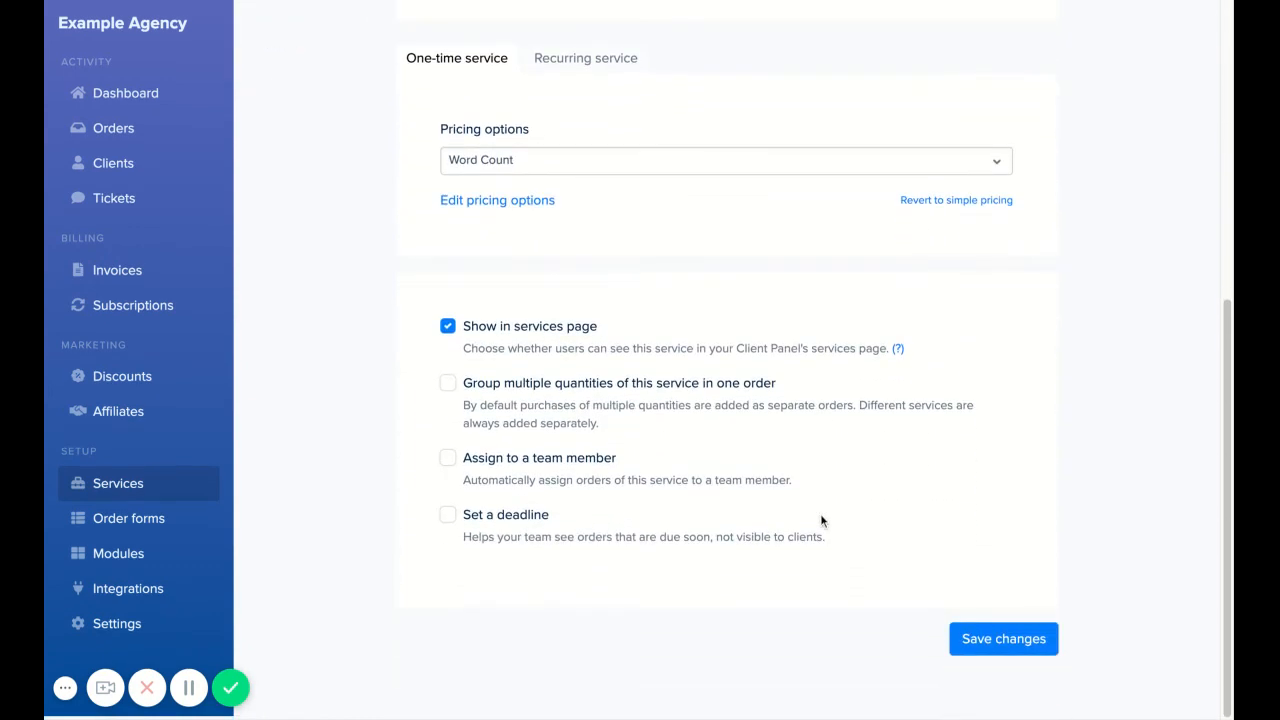
left_click(1003, 643)
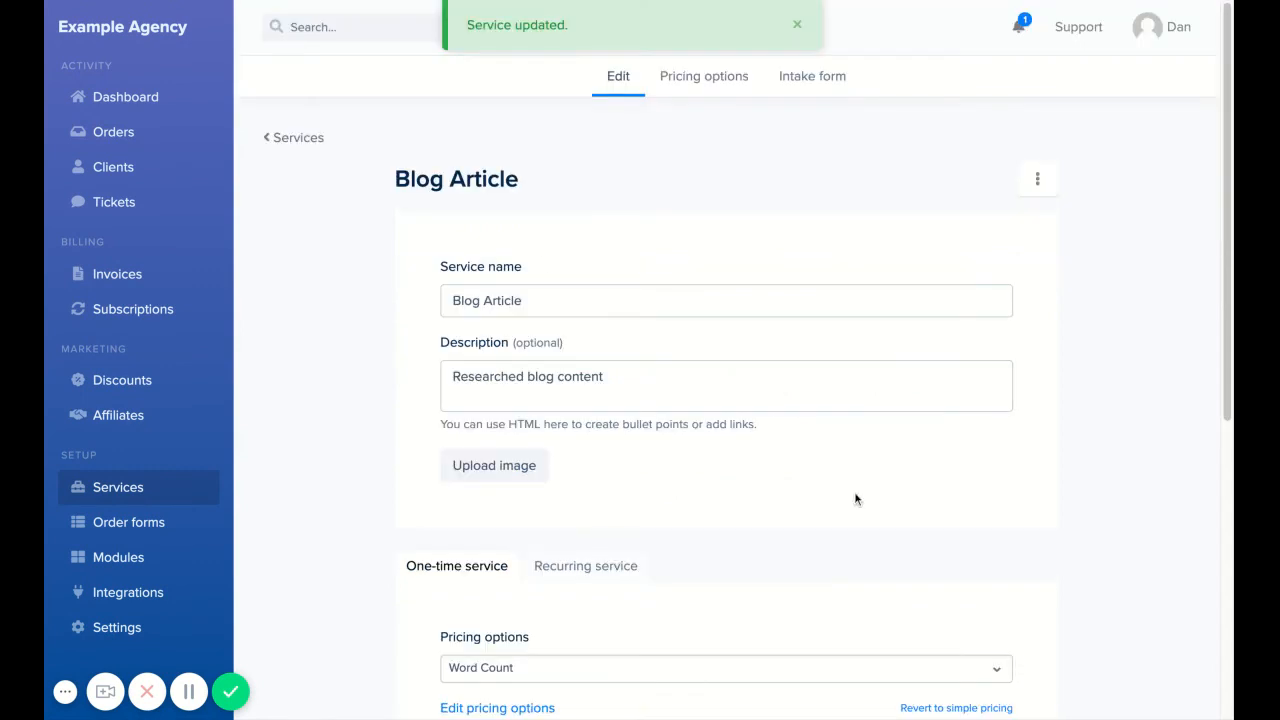
left_click(289, 139)
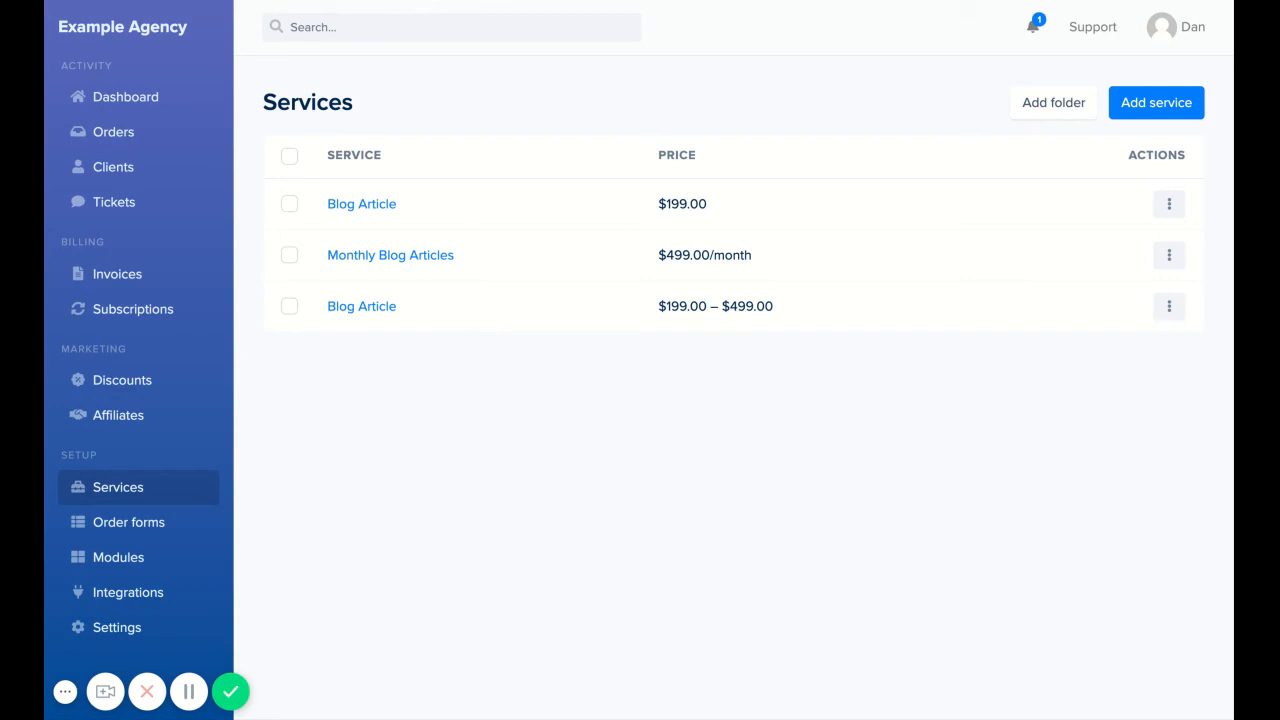
left_click(1137, 102)
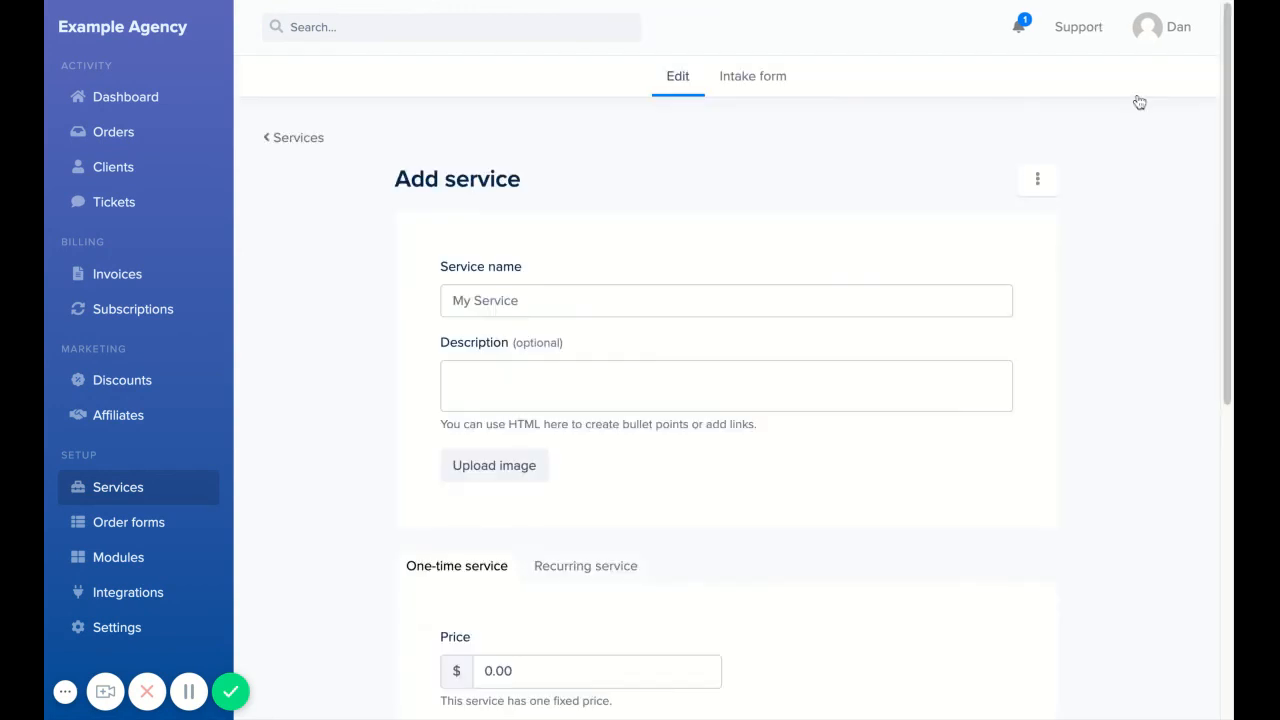
scroll(805, 477, "down", 2)
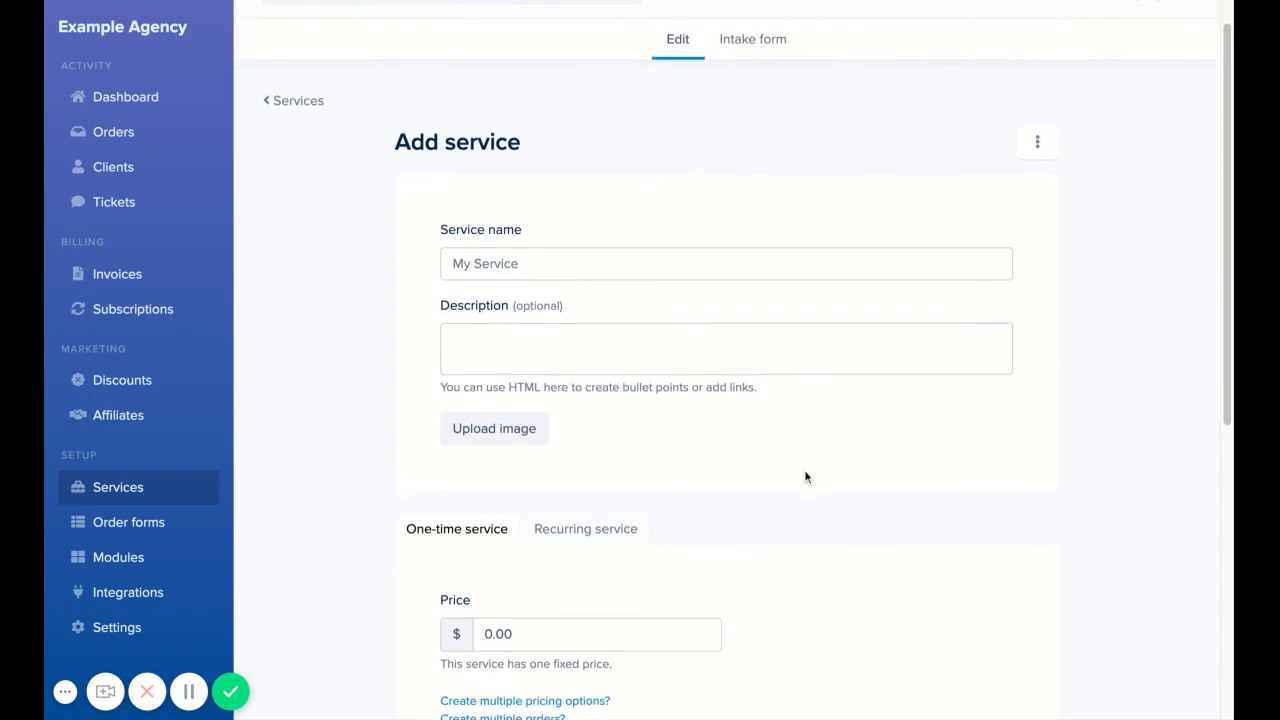
scroll(766, 469, "down", 4)
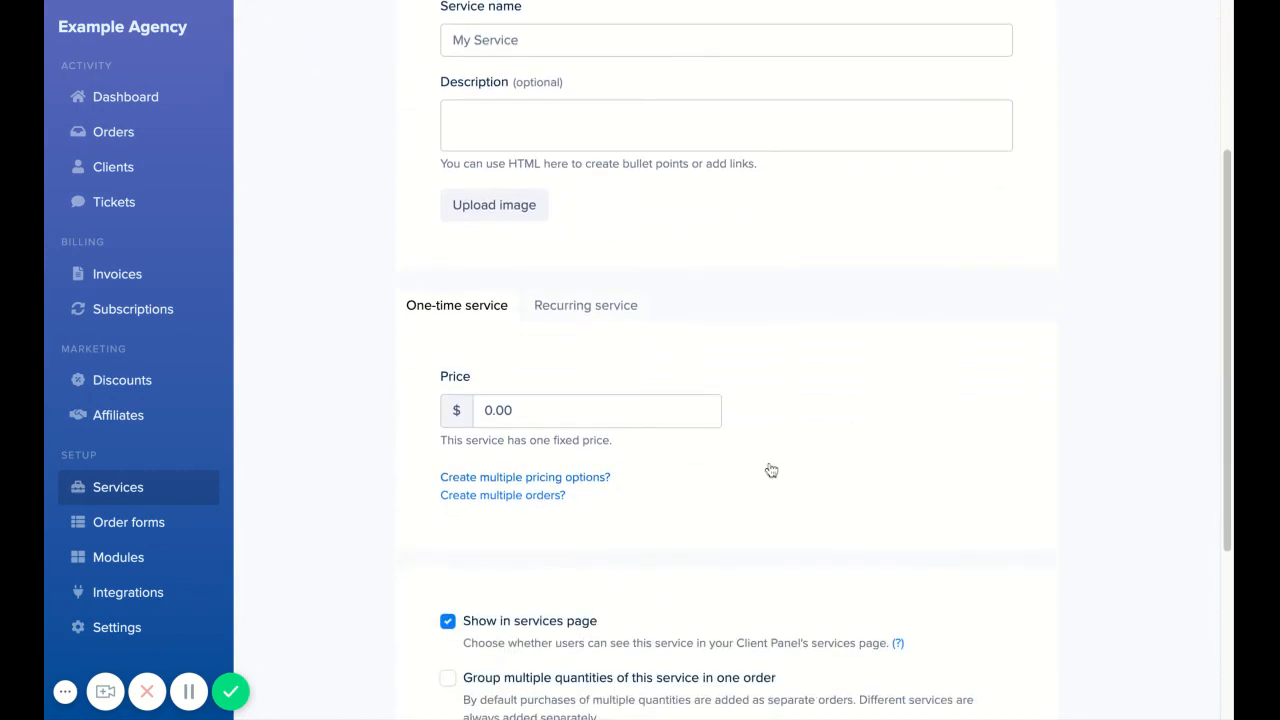
scroll(489, 422, "up", 5)
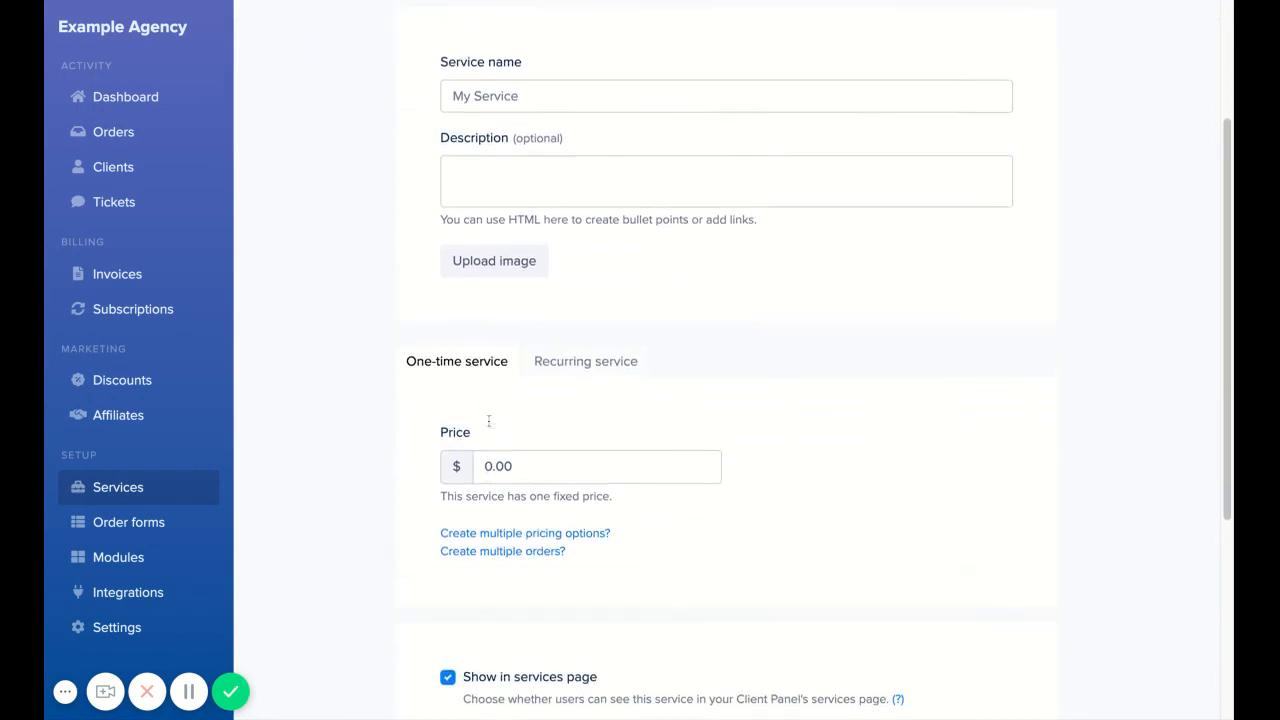
left_click(299, 90)
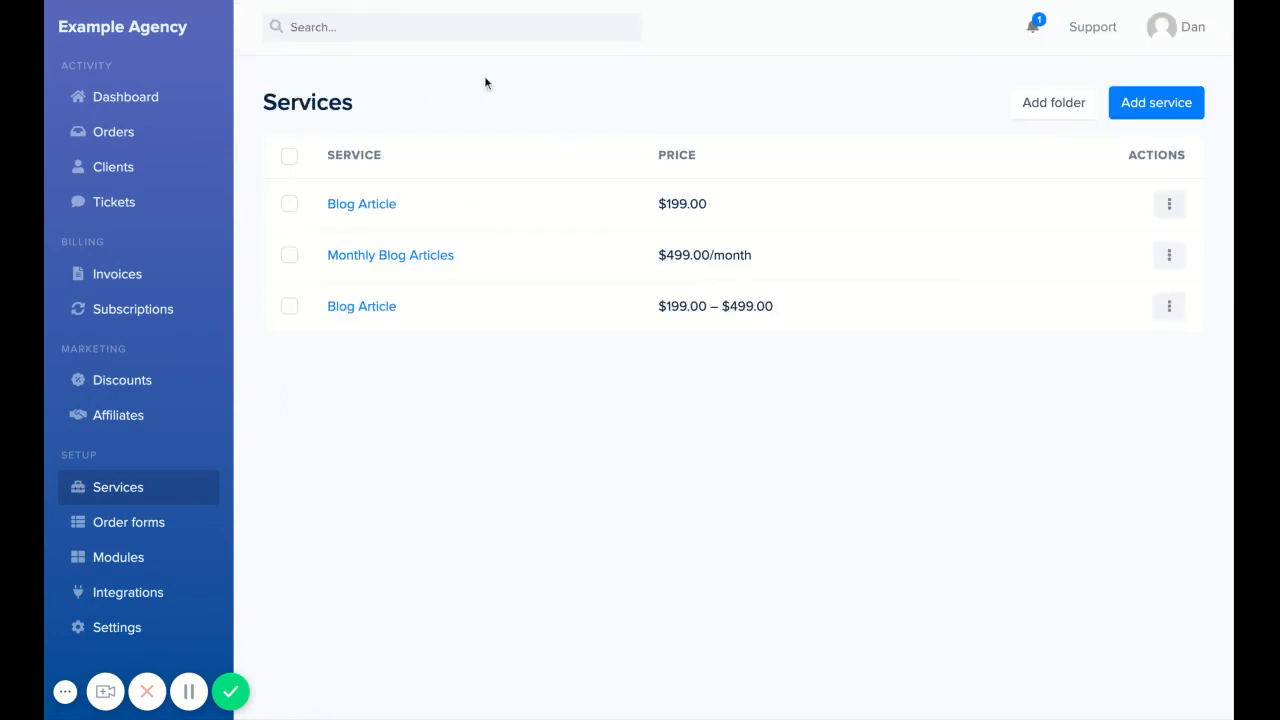
Open the client-side services page and select the 500 word count for the multi-option Blog Article
key("Return")
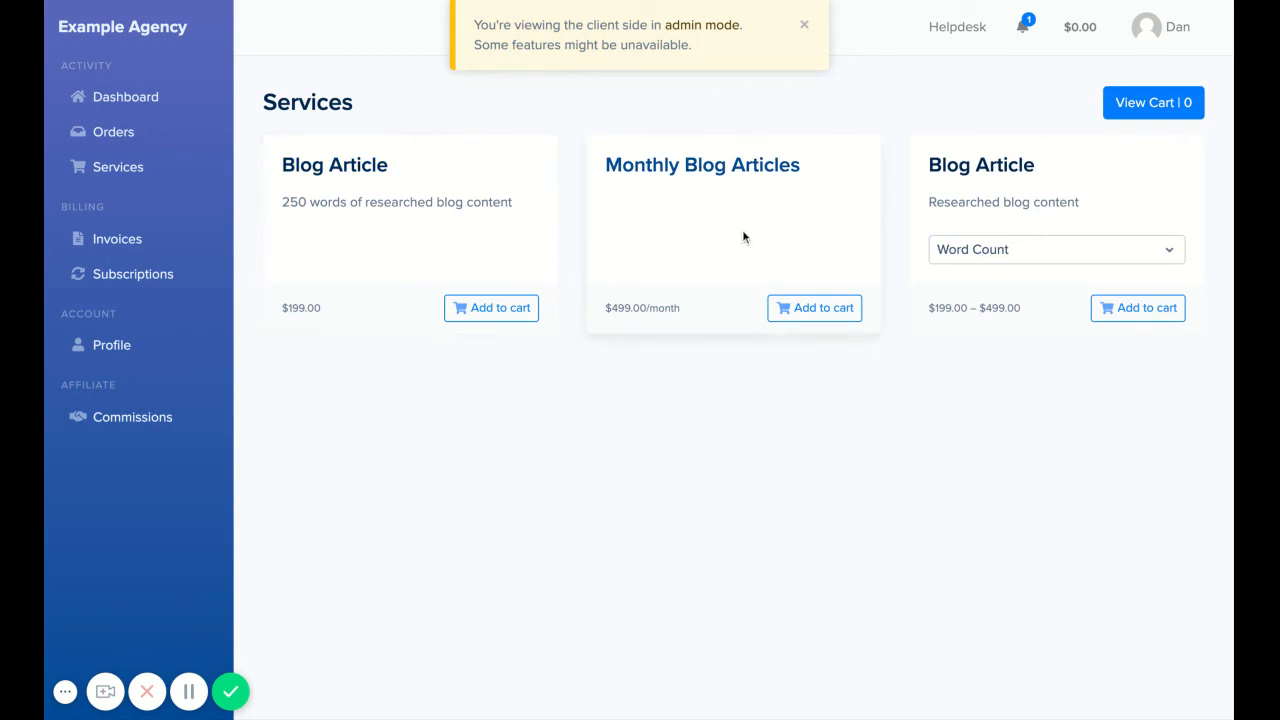
left_click(1070, 249)
left_click(1036, 279)
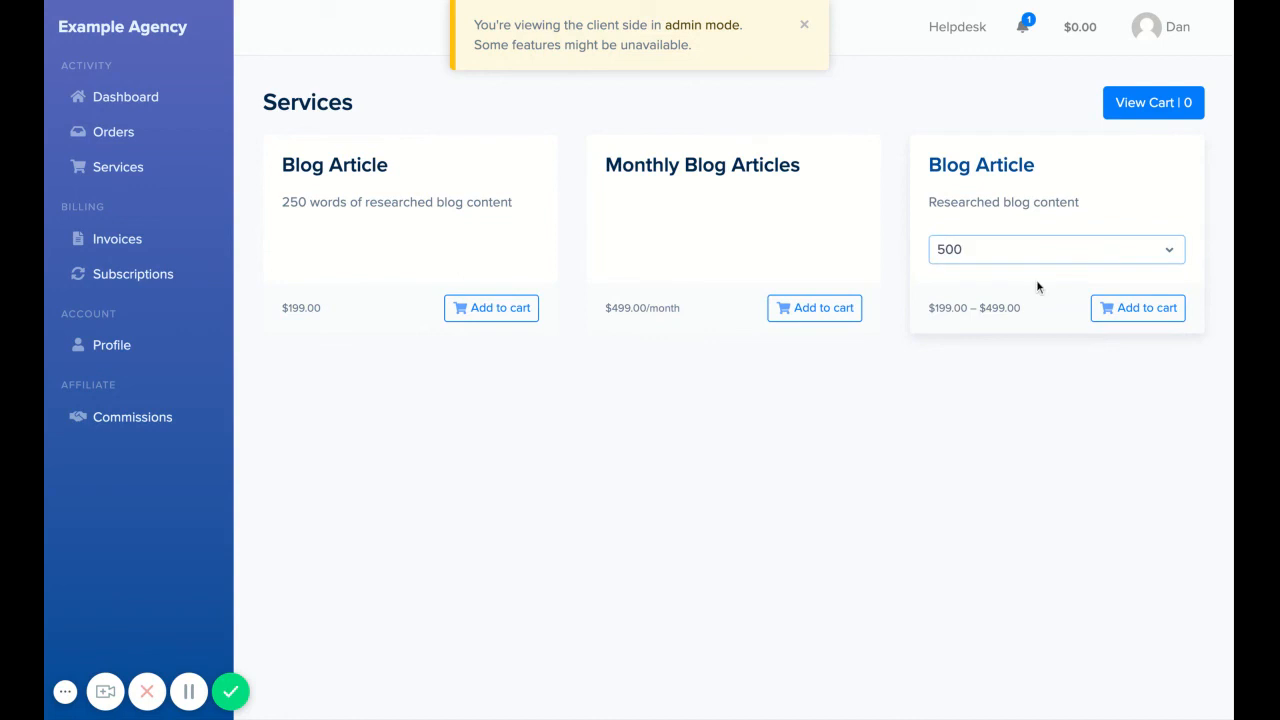